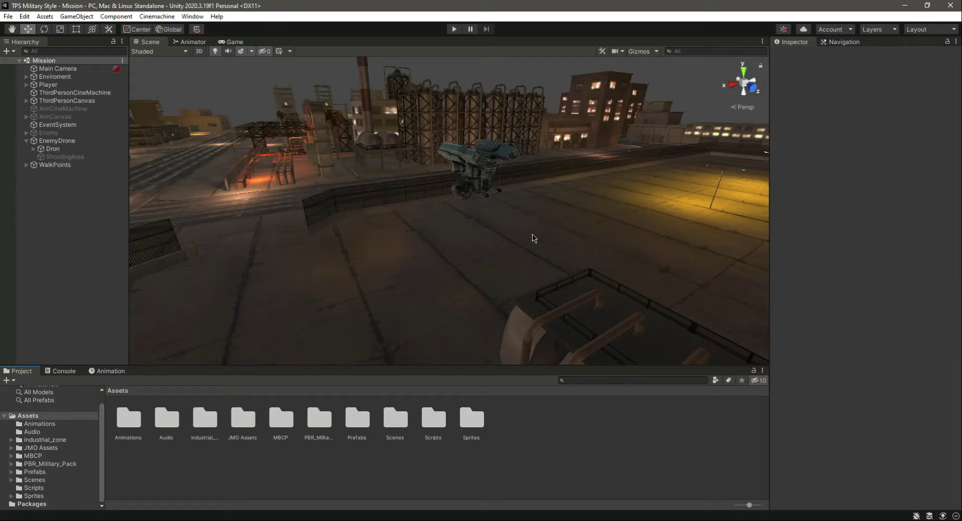
Create an Animator Controller named EnemyDrone in Assets/Animations and select the EnemyDrone object.
right_drag(535, 238, 463, 233)
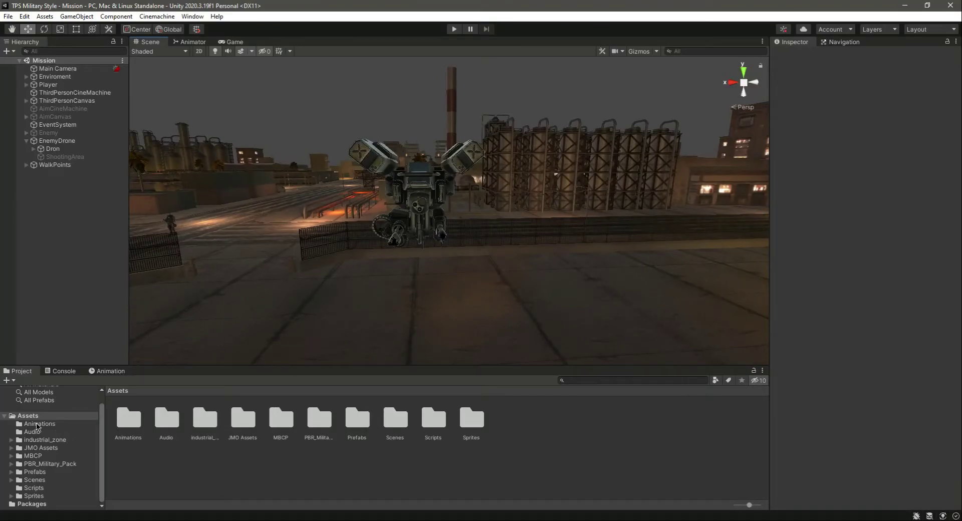
click(37, 425)
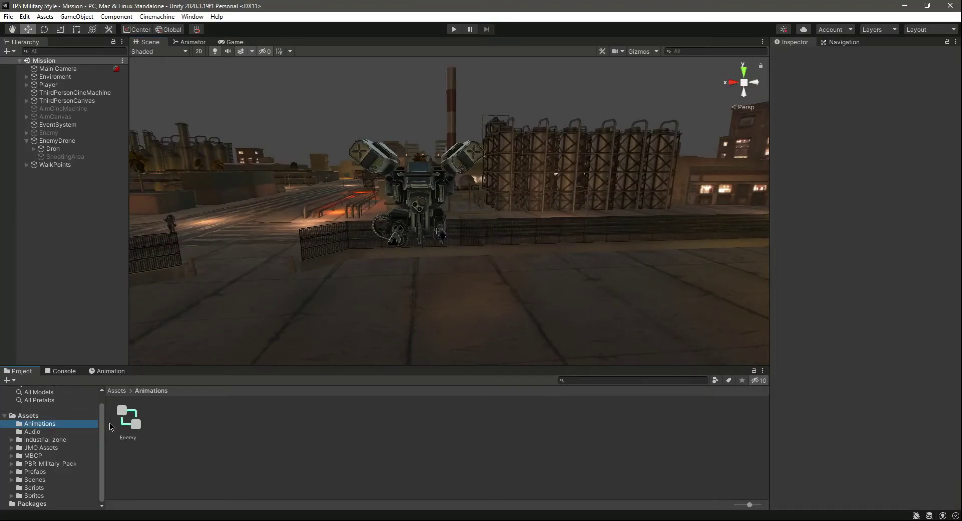
right_click(247, 448)
mouse_move(351, 184)
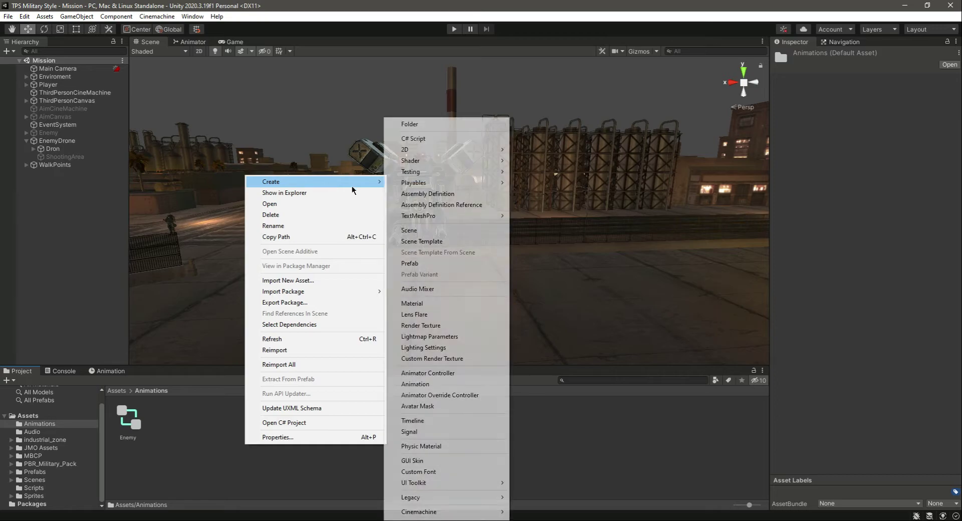
click(441, 372)
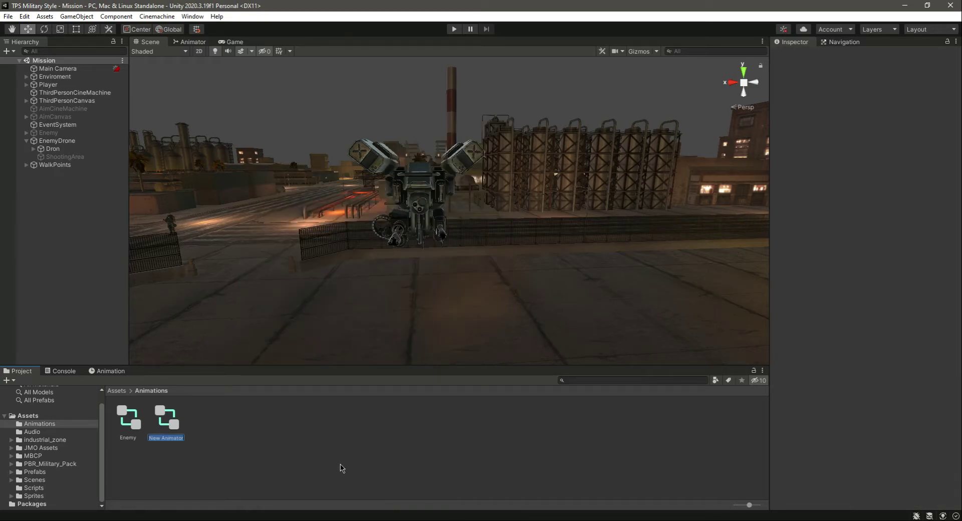
text(EnemyDro...)
key(Return)
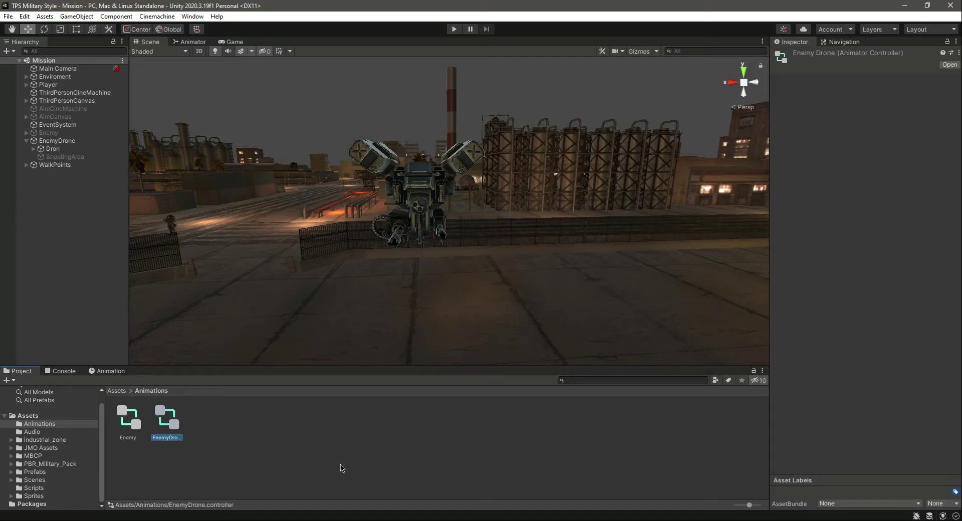
click(26, 141)
click(57, 141)
Assign the EnemyDrone controller to the drone's Animator Controller field and save the scene.
drag(167, 421, 876, 426)
scroll(875, 425, down, 2)
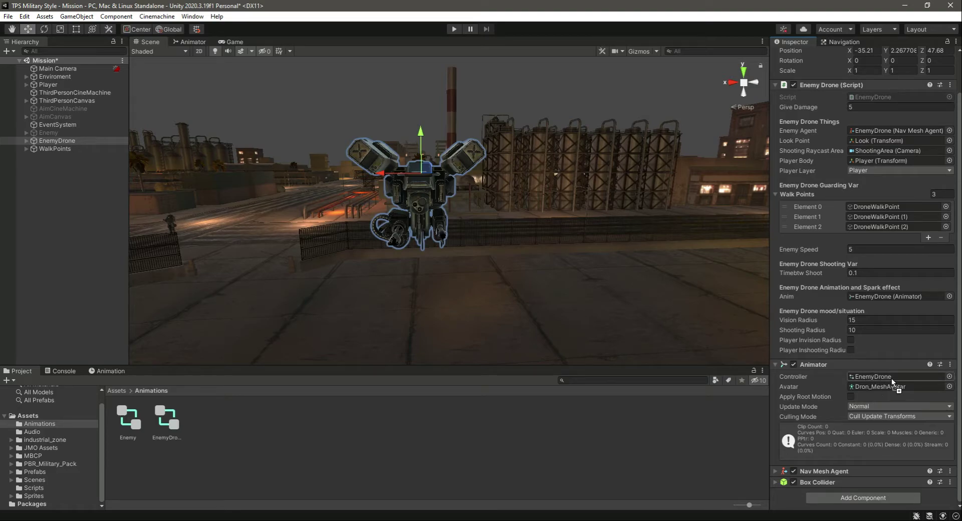
key(ctrl+s)
Show the EnemyDrone controller's empty state graph in the Animator window.
click(190, 42)
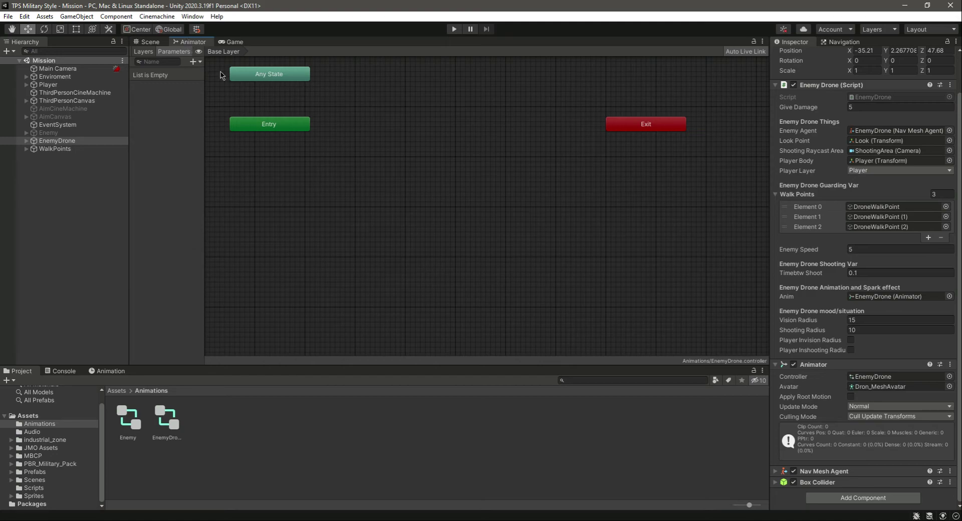
scroll(538, 162, down, 5)
scroll(656, 114, up, 3)
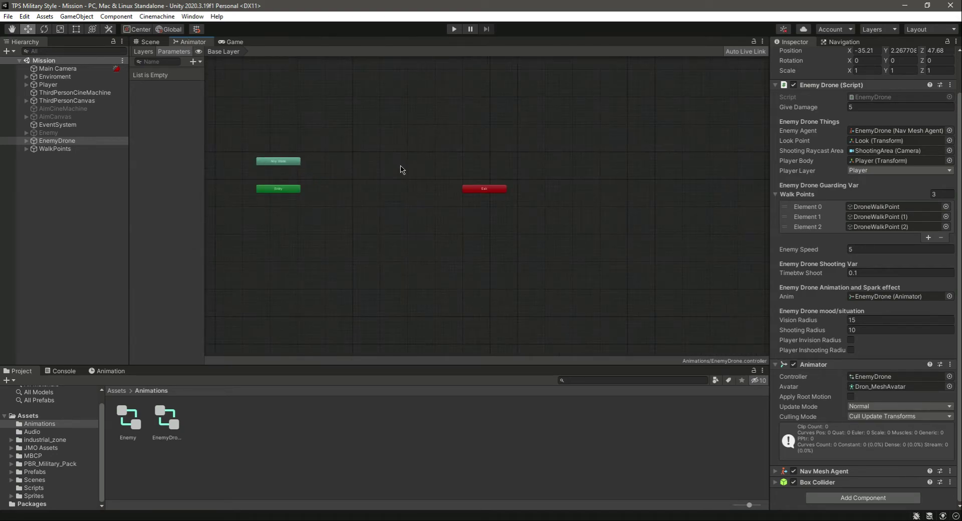
scroll(293, 116, down, 4)
scroll(241, 136, up, 3)
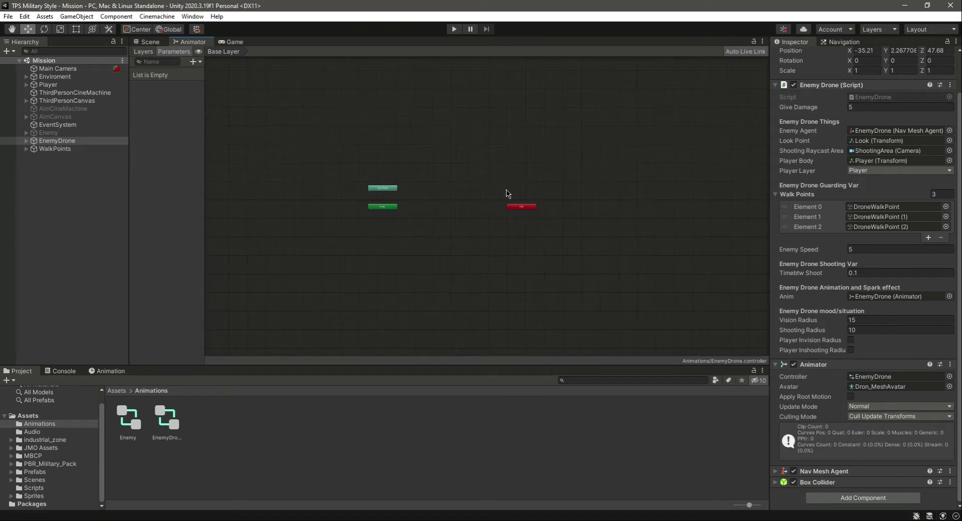
scroll(494, 233, up, 1)
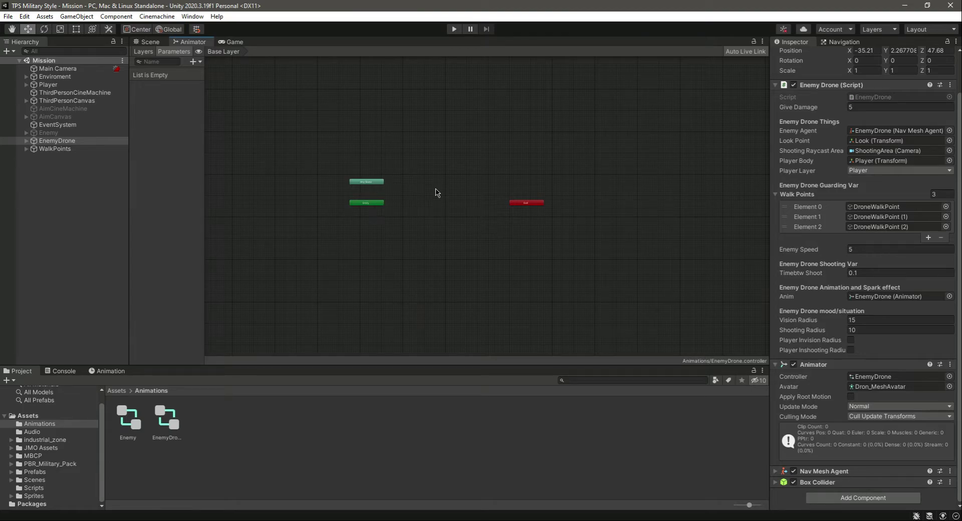
Stack Any State, Exit and Entry in one column near the top centre, then open PBR_Military_Pack.
drag(368, 186, 470, 97)
drag(535, 205, 476, 109)
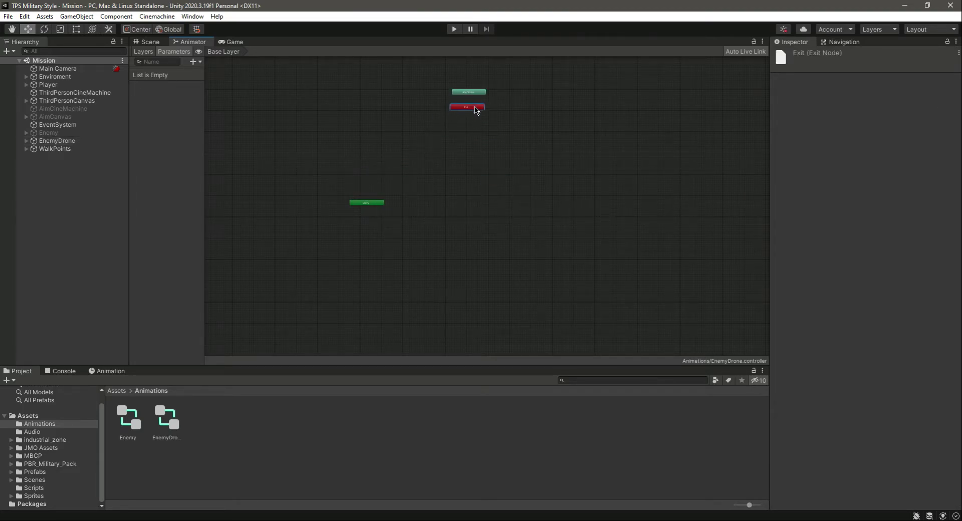
drag(367, 205, 477, 125)
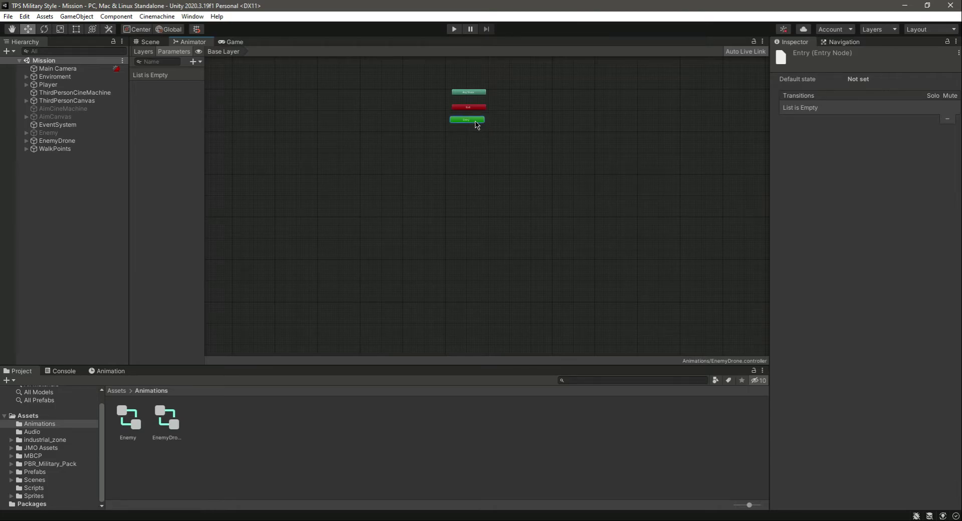
scroll(470, 133, up, 2)
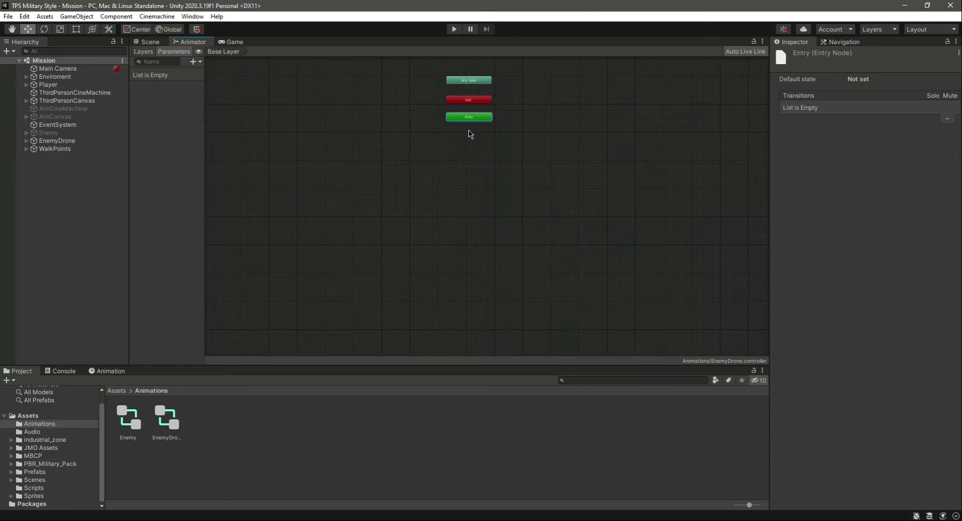
click(46, 465)
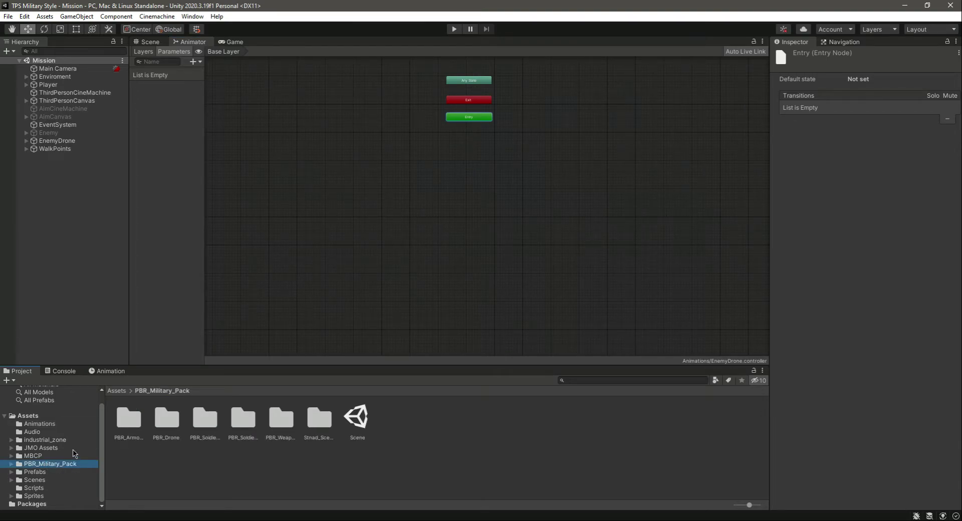
Open PBR_Drone's Animations folder, browse the clips and play the Drone@Flight_Front preview.
double_click(166, 419)
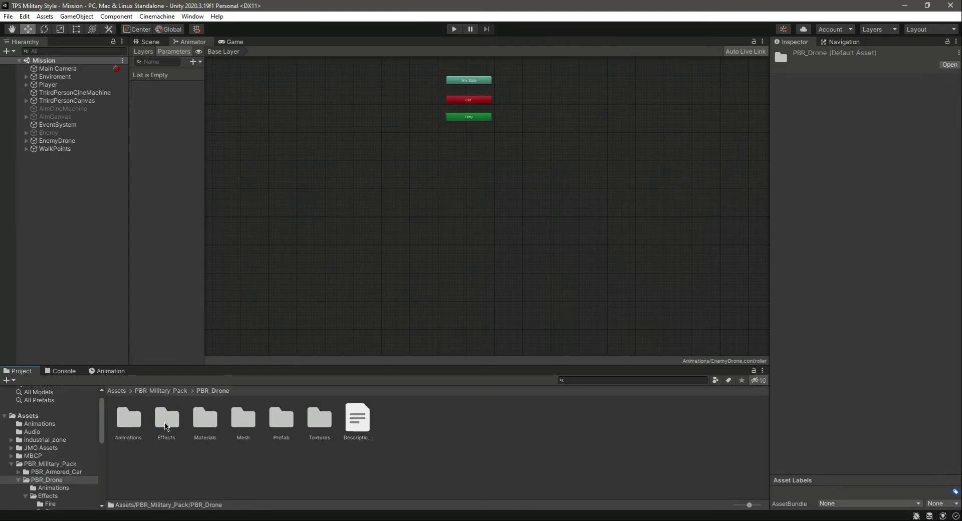
double_click(128, 418)
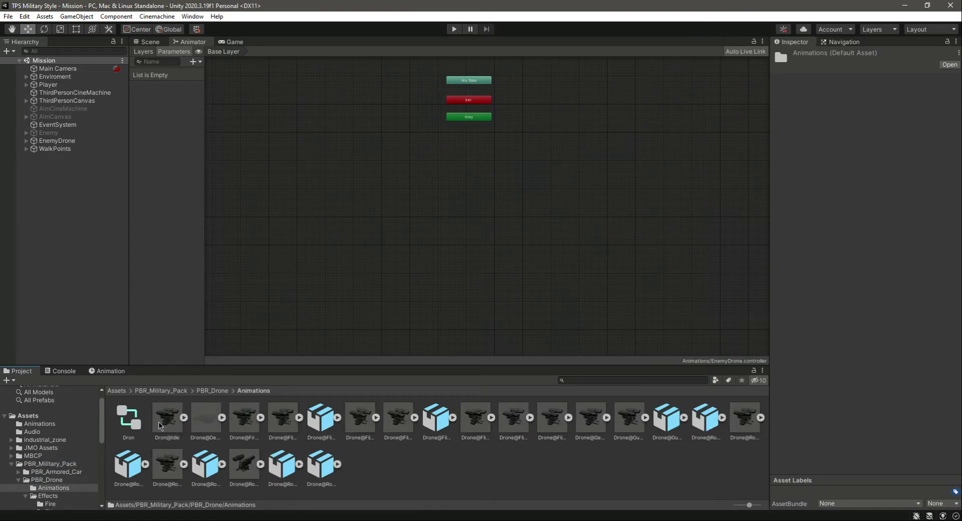
click(170, 422)
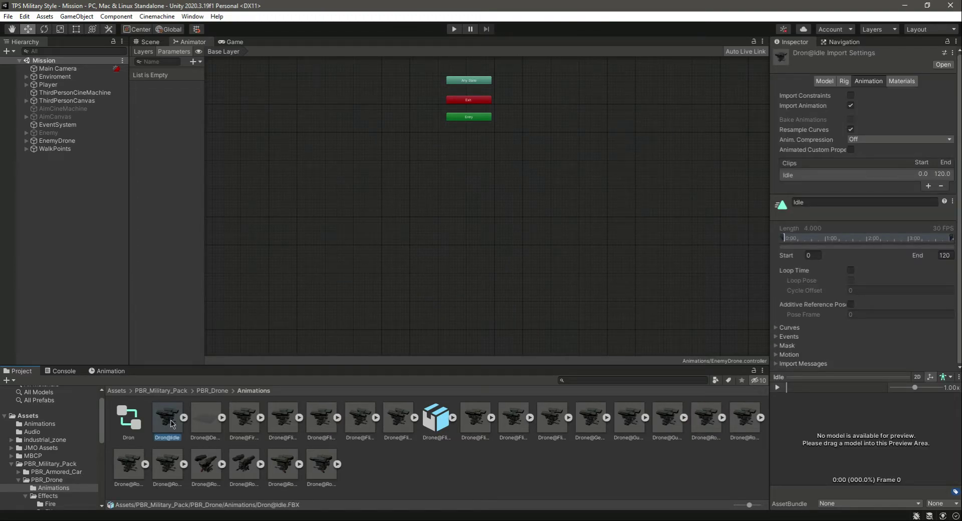
key(Right)
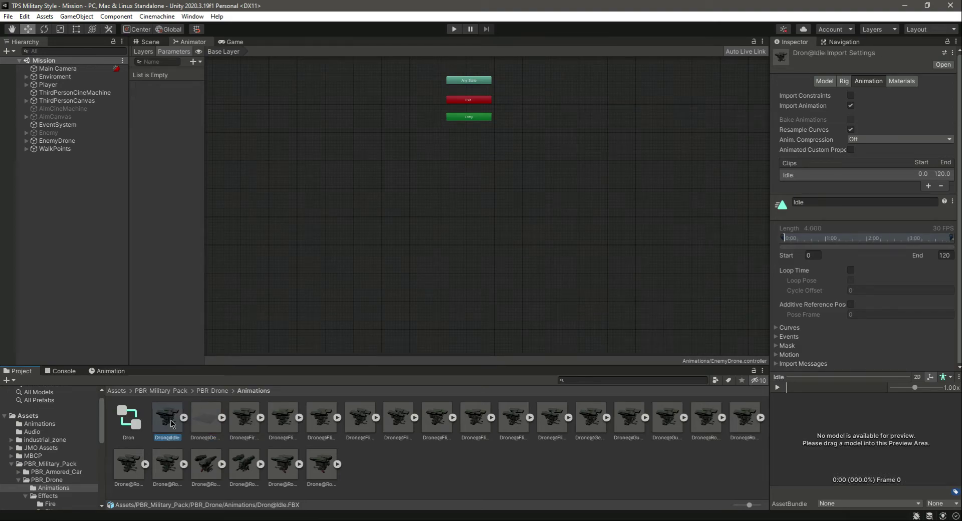
key(Right)
key(Right)
key(Right)
key(Right)
key(Right)
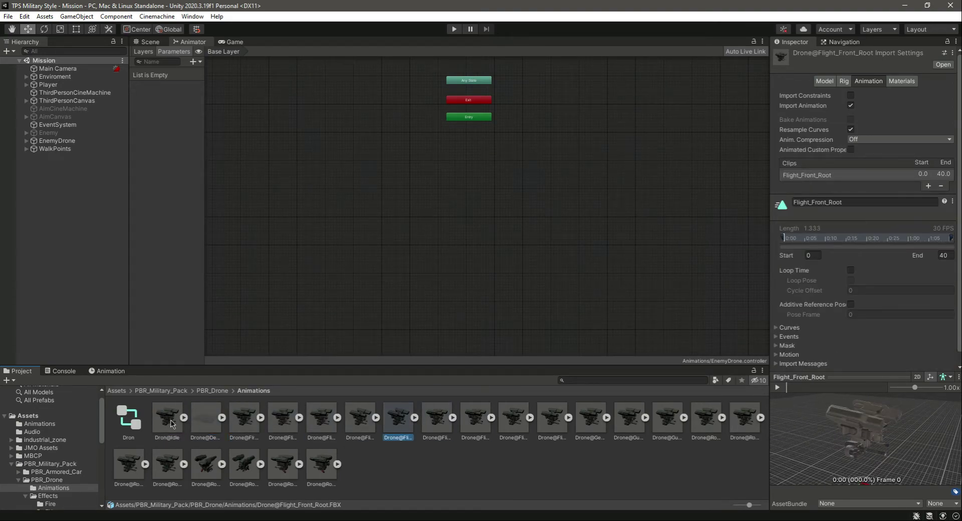
key(Left)
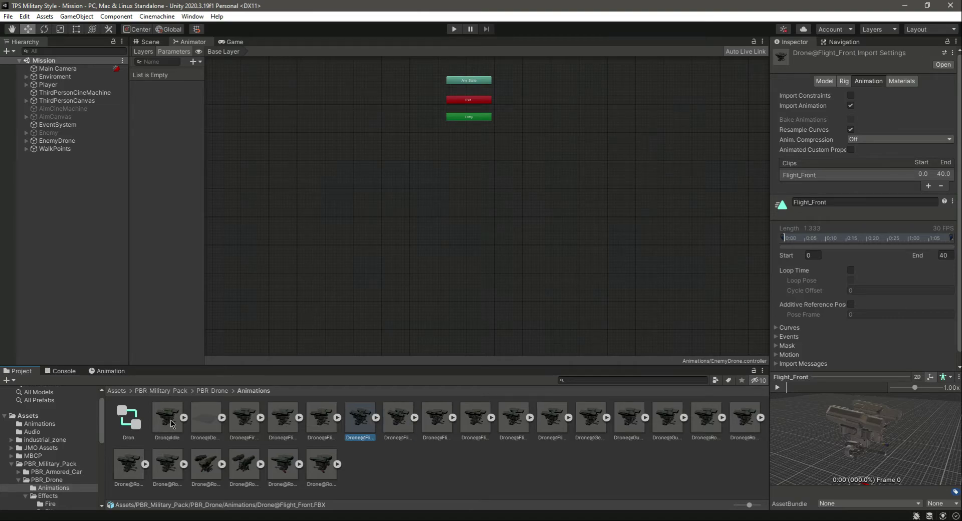
click(778, 388)
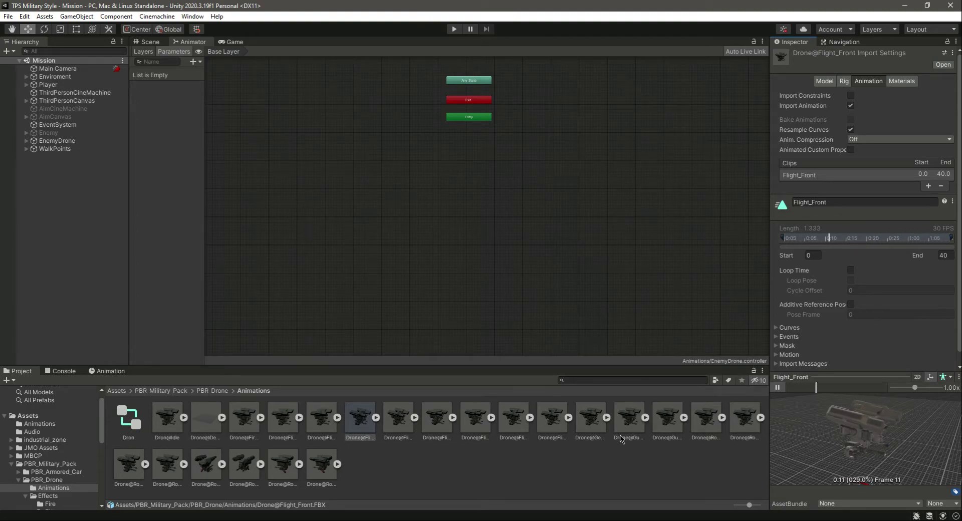
Add Drone@Flight_Front to the graph as the default Flight_Front state linked from Entry.
drag(357, 418, 478, 157)
click(482, 164)
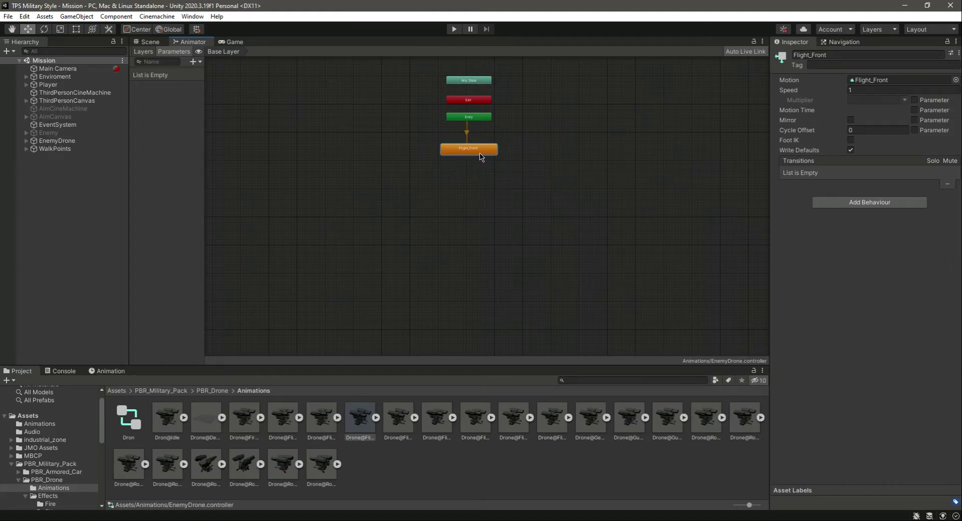
click(399, 419)
Browse the flight, gun-fire and rotation clips, previewing Flight_R, ending on Drone@Dead.
key(Right)
key(Right)
key(Right)
key(Right)
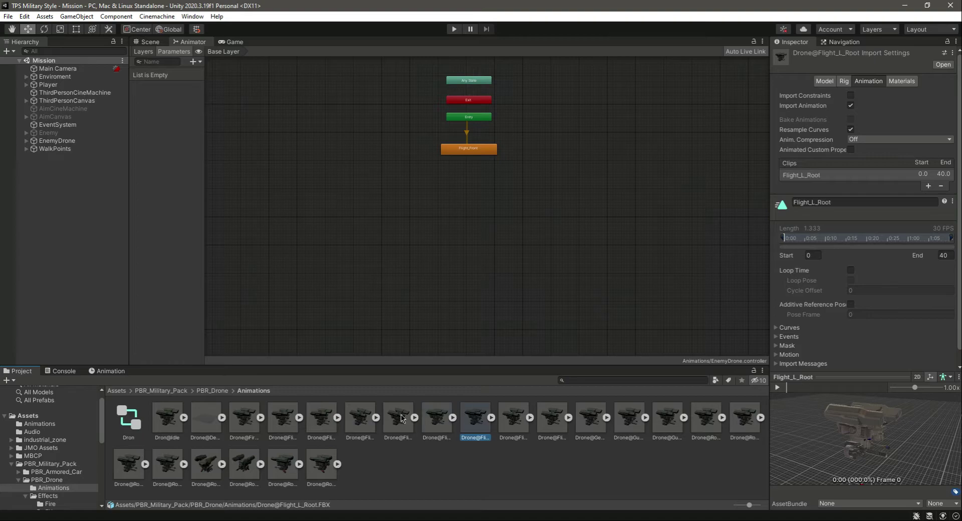
key(Right)
key(Left)
key(Left)
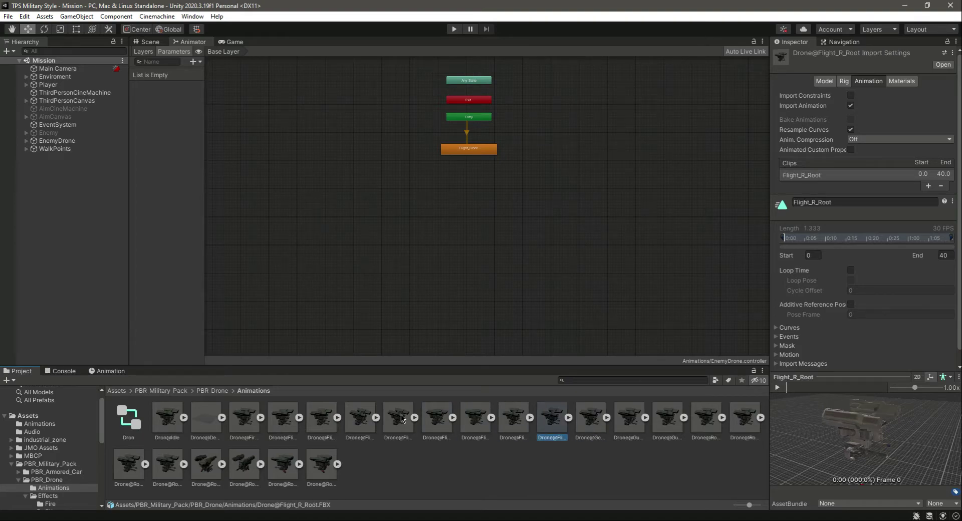
click(778, 388)
click(545, 427)
key(Right)
key(Right)
key(Right)
key(Right)
key(Right)
key(Right)
key(Right)
key(Right)
key(Right)
key(Right)
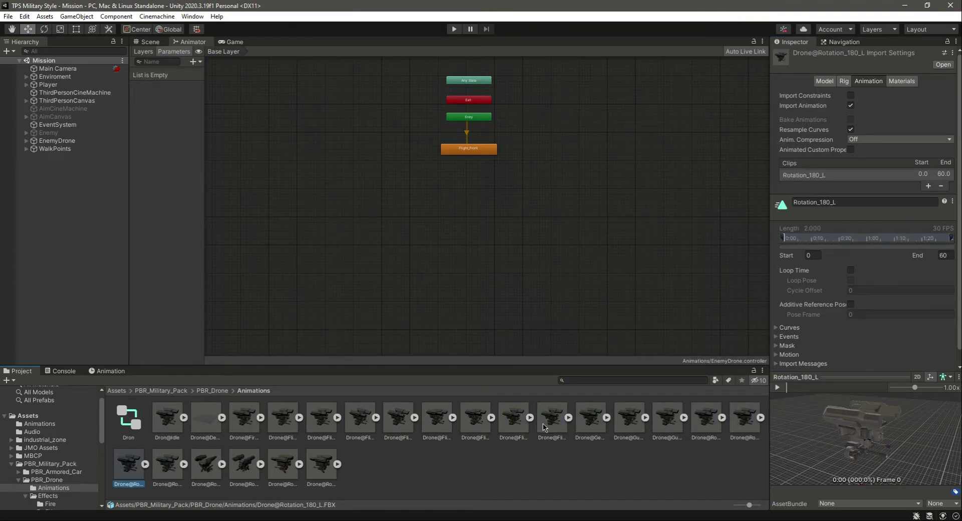
key(Right)
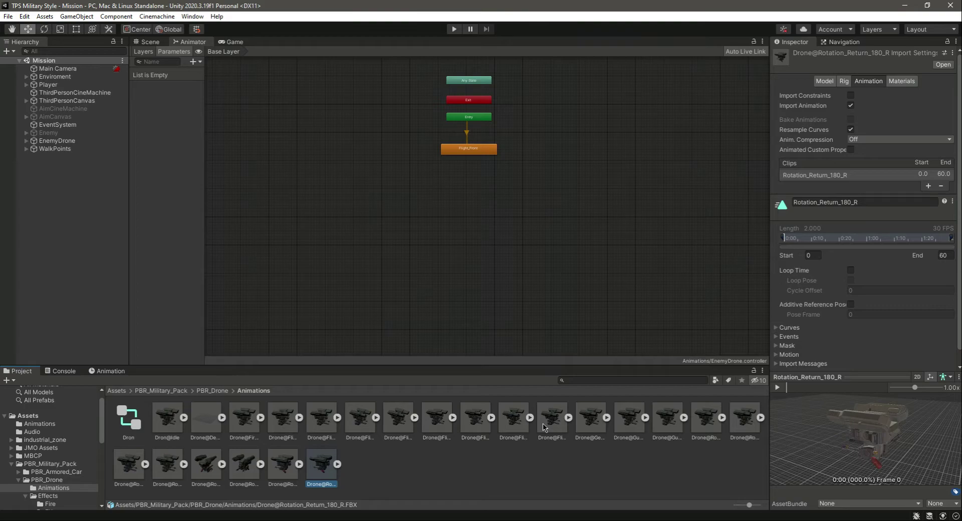
key(Up)
key(Left)
key(Left)
key(Left)
key(Left)
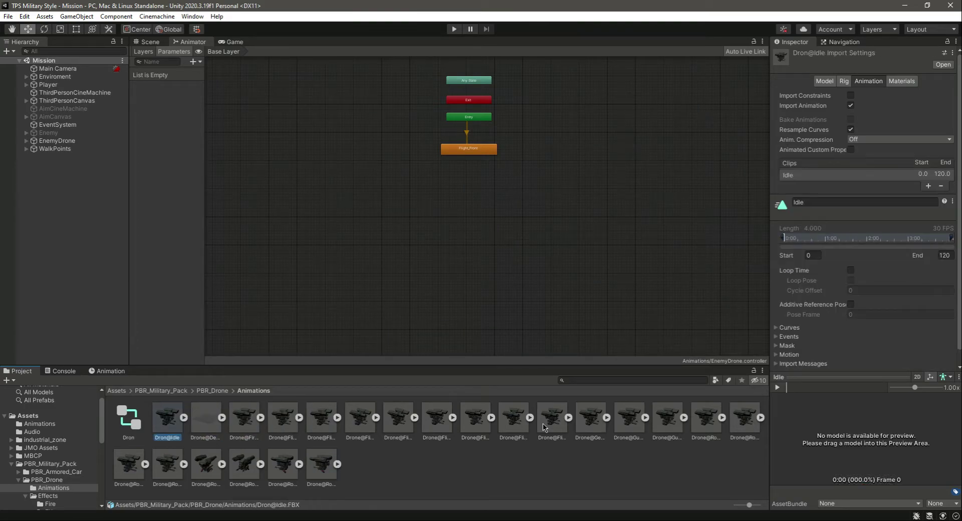
key(Right)
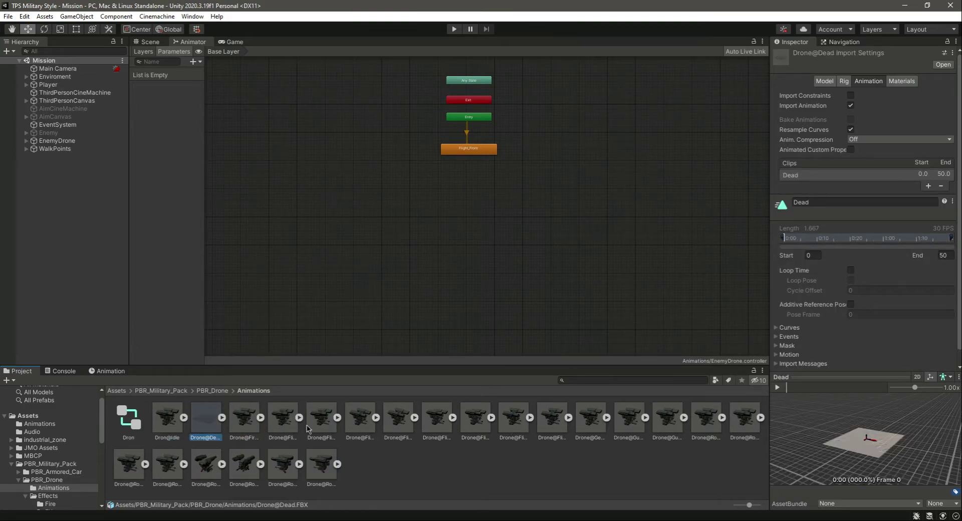
Add Drone@Dead to the graph as a Dead state, then select the Drone@Flight_Front clip.
drag(213, 426, 482, 276)
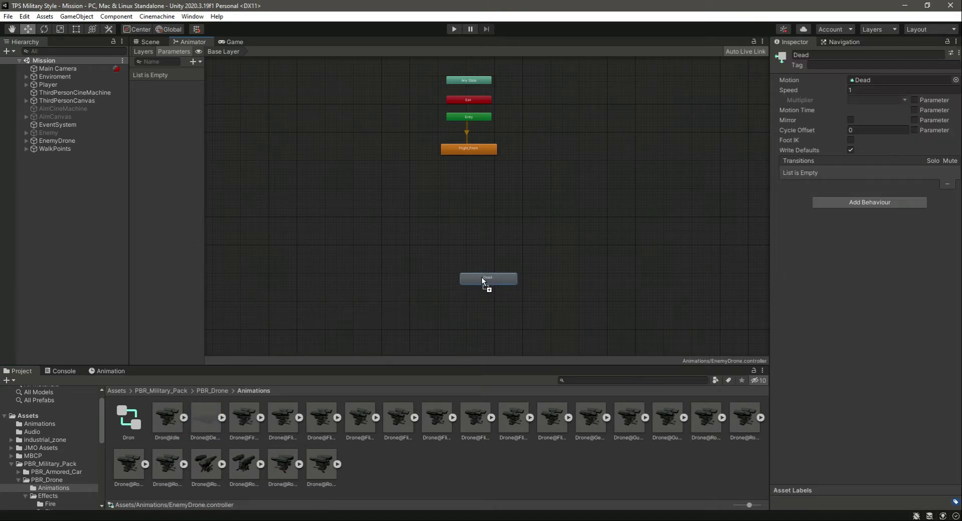
click(167, 430)
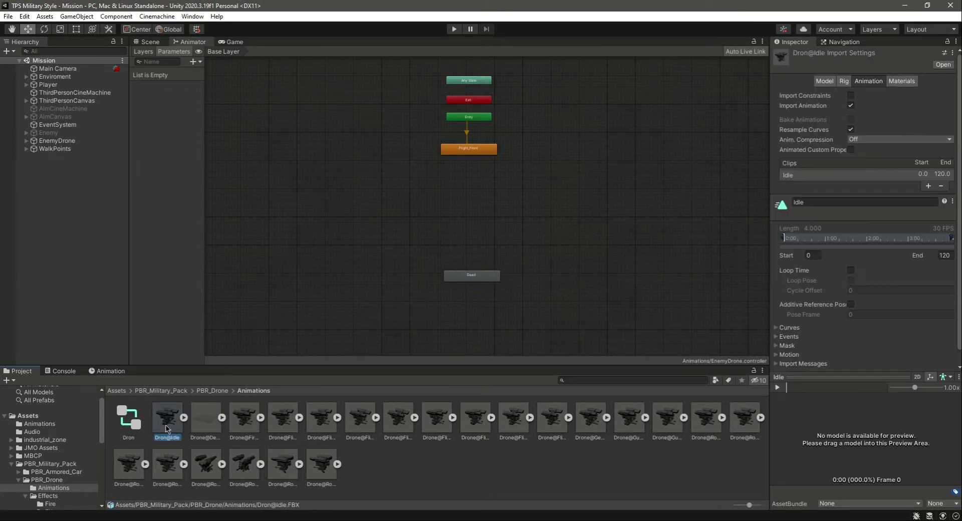
key(Right)
key(Right)
key(Right)
key(Right)
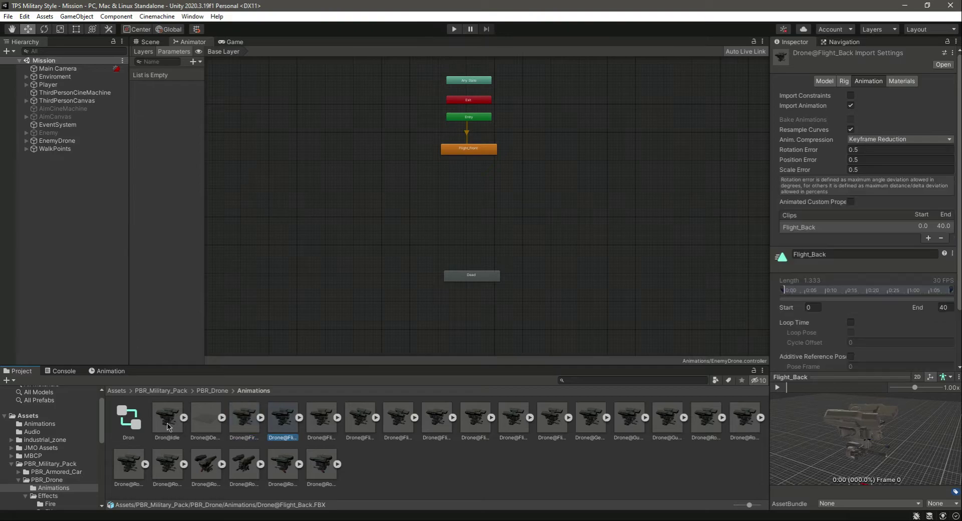
key(Right)
key(Right)
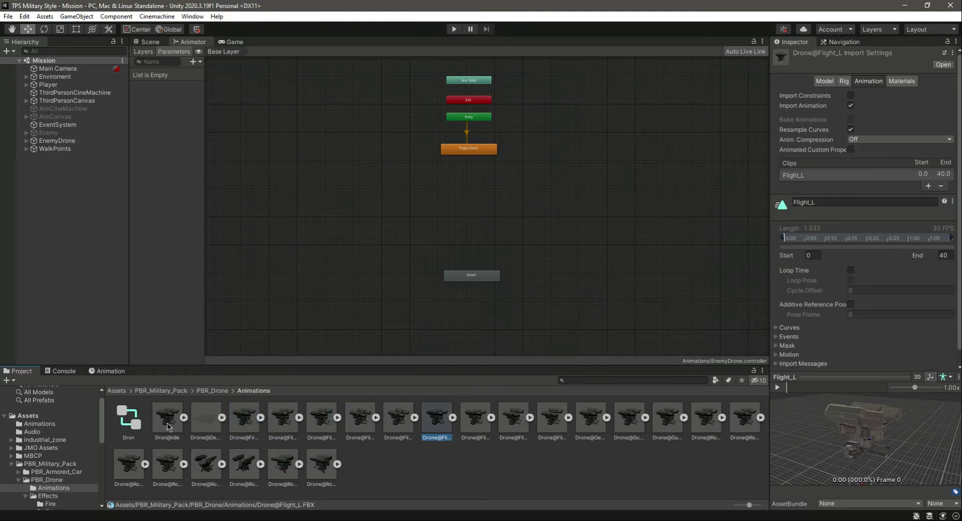
key(Left)
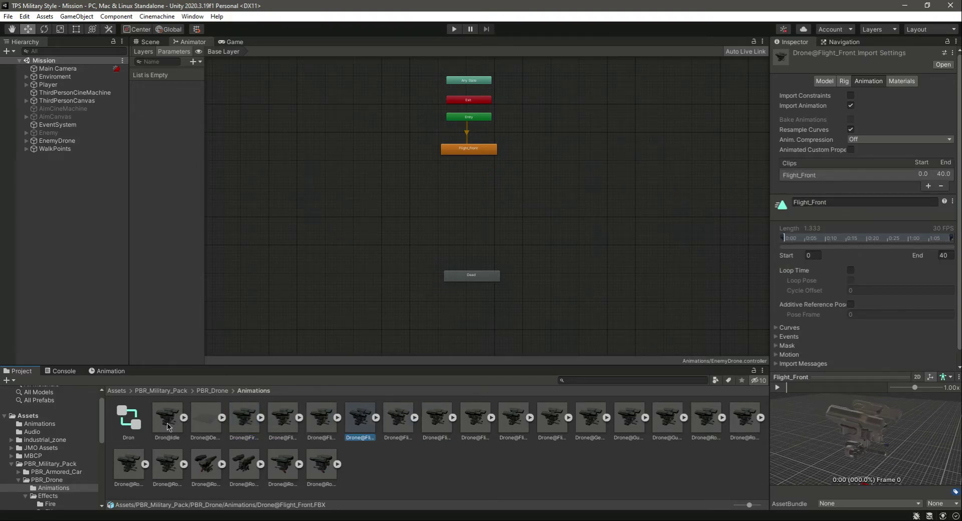
Add another Flight_Front state to the graph and rename it Run.
drag(361, 426, 581, 178)
click(855, 54)
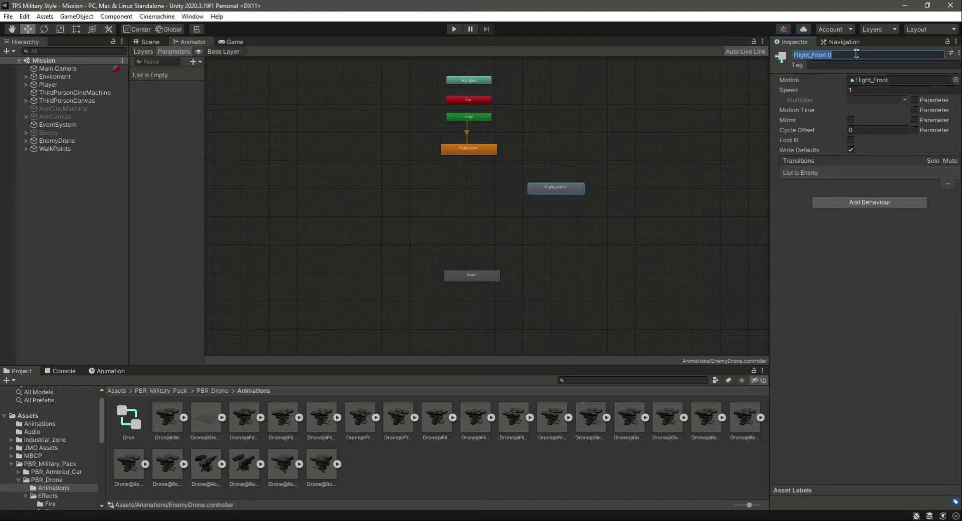
text(Run)
Browse from Drone@Fire_Attack through the flight clips to the two gun-fire clips.
click(246, 424)
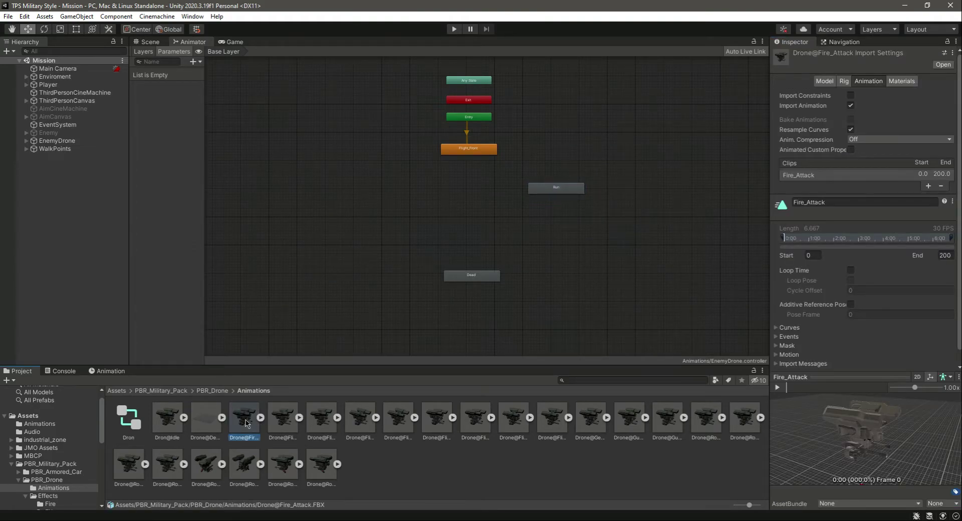
key(Right)
key(Right)
key(Right)
key(Right)
key(Right)
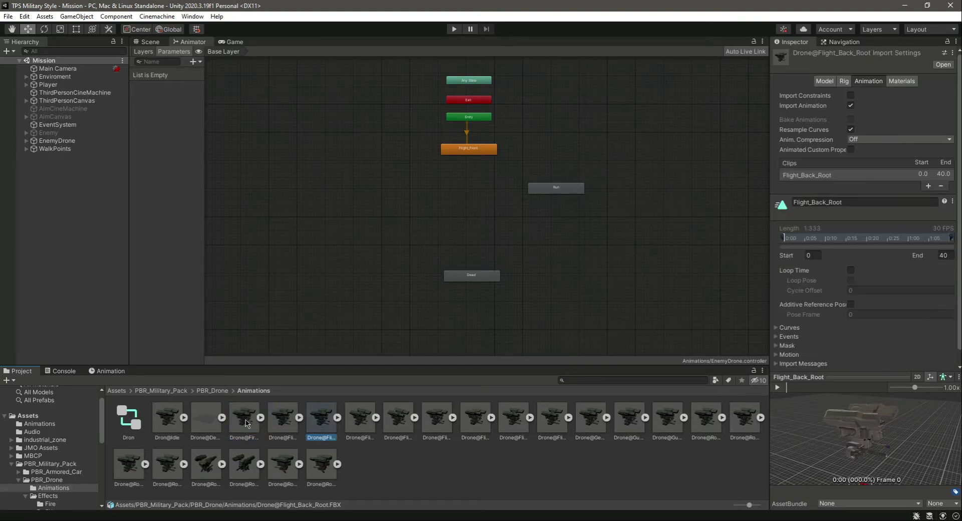
key(Right)
key(Right)
key(Right)
key(Right)
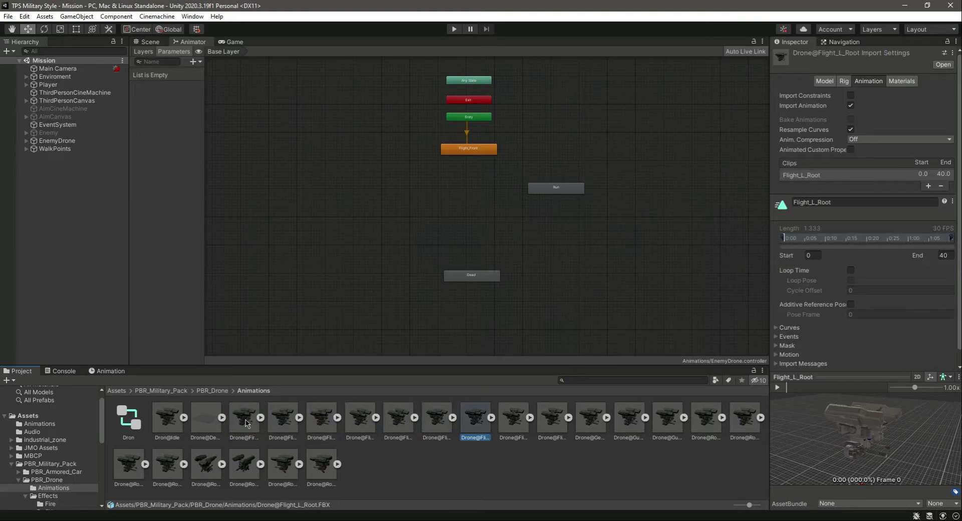
key(Right)
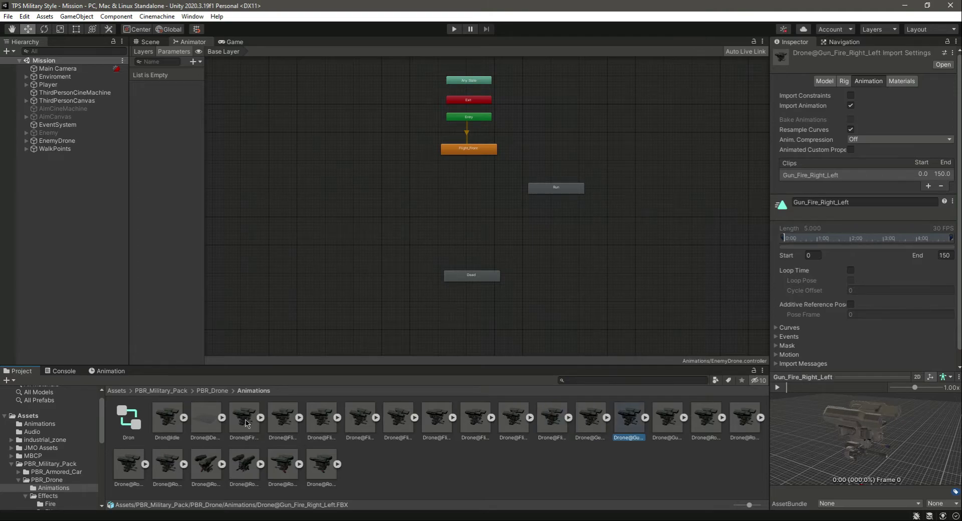
key(Right)
key(Left)
key(Right)
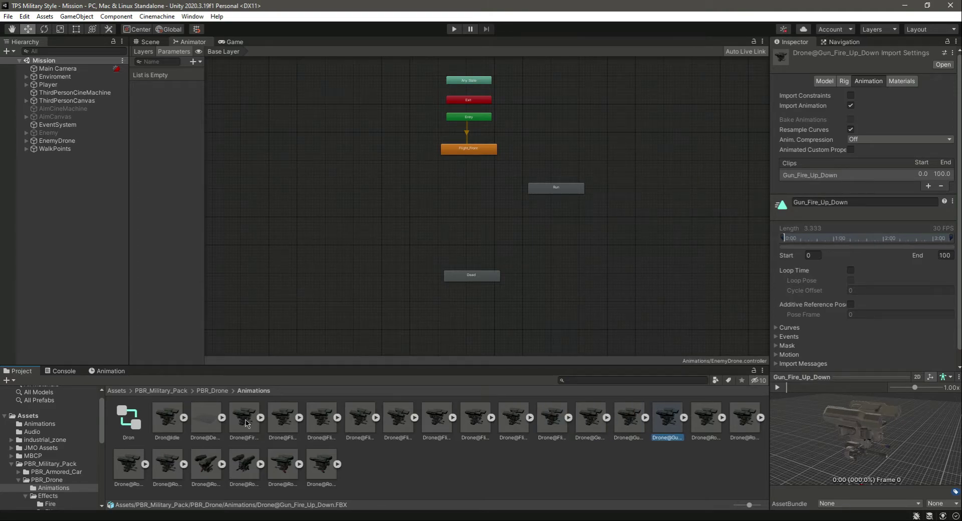
Preview Gun_Fire_Up_Down, Gun_Fire_Right_Left and Rotation_90_L, ending on Gun_Fire_Up_Down.
click(778, 388)
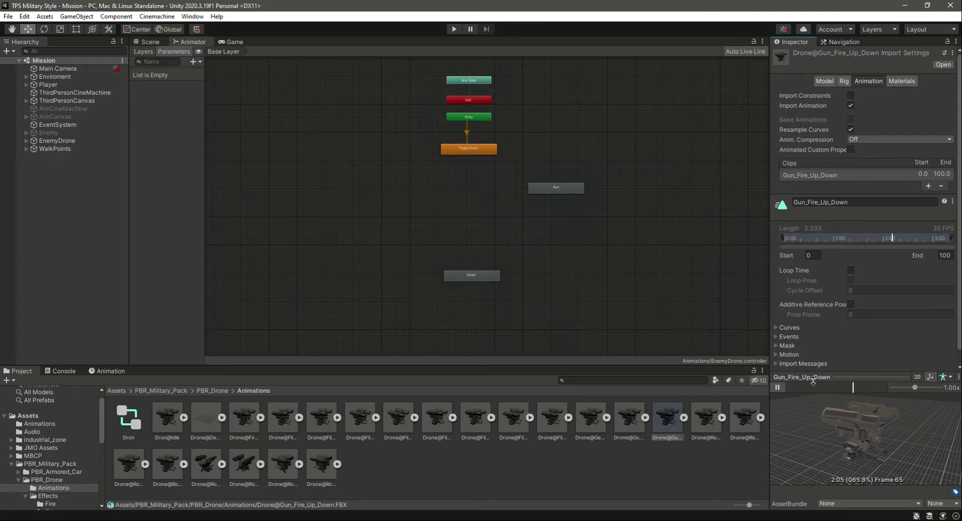
key(Left)
click(778, 388)
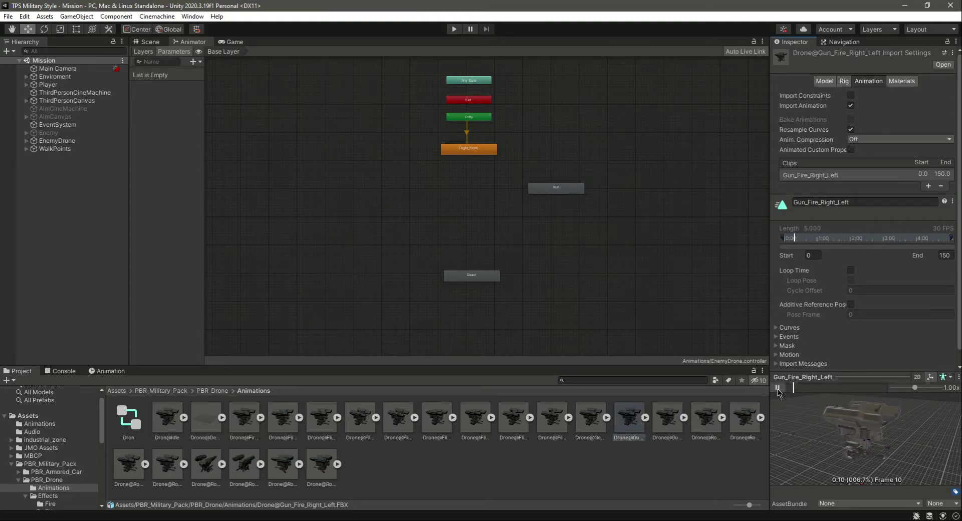
click(708, 421)
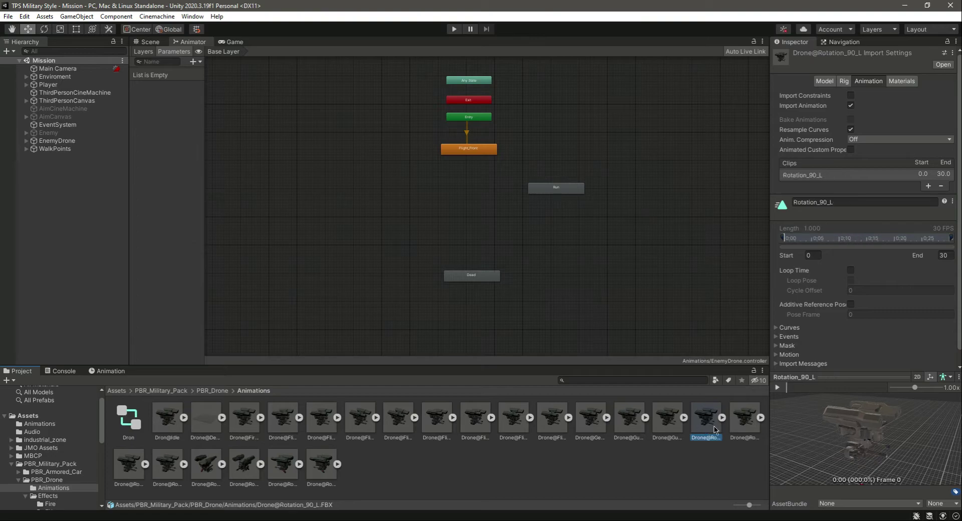
click(778, 388)
click(668, 425)
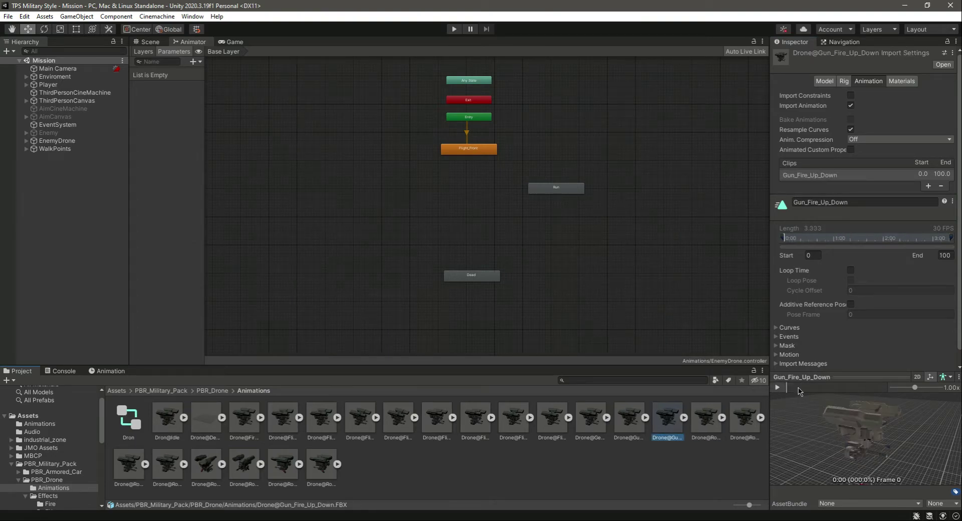
click(778, 388)
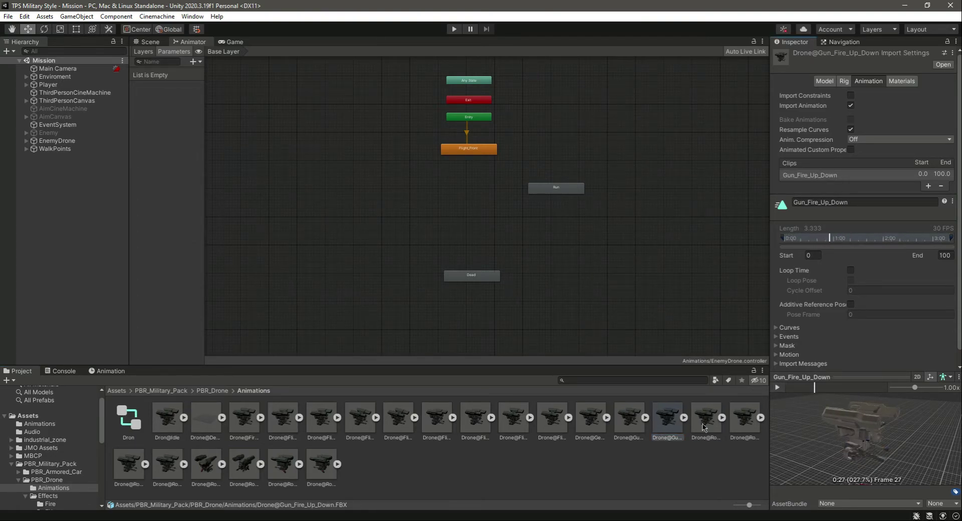
Add a Gun_Fire_Up_Down state and line up Run, Gun_Fire_Up_Down and Dead below Flight_Front.
drag(671, 432, 552, 224)
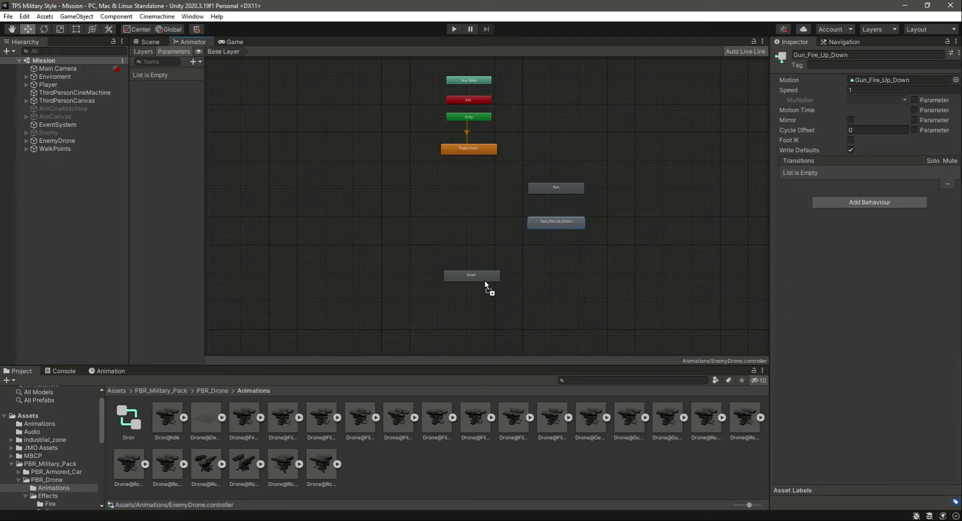
drag(486, 282, 479, 253)
click(550, 189)
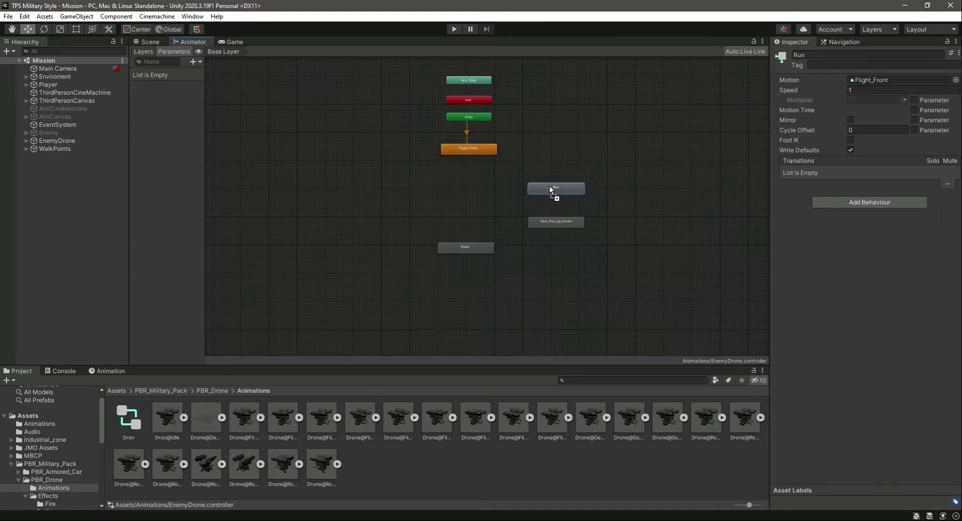
drag(549, 185, 544, 170)
mouse_move(554, 226)
mouse_down()
mouse_move(546, 207)
mouse_move(551, 214)
mouse_up()
mouse_move(484, 250)
mouse_down()
mouse_move(471, 230)
mouse_move(483, 248)
mouse_move(486, 240)
mouse_up()
click(519, 279)
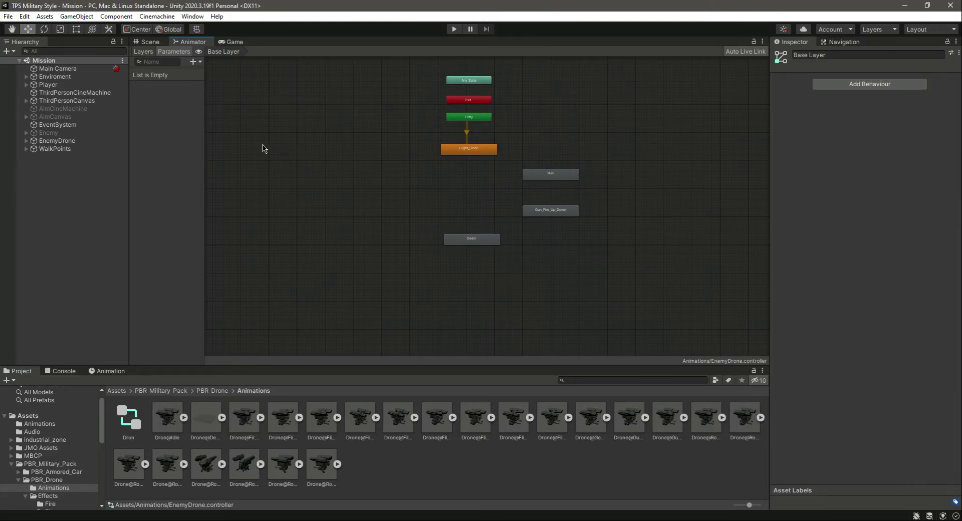
Add Bool parameters named Walk and AimRun to the controller.
click(195, 62)
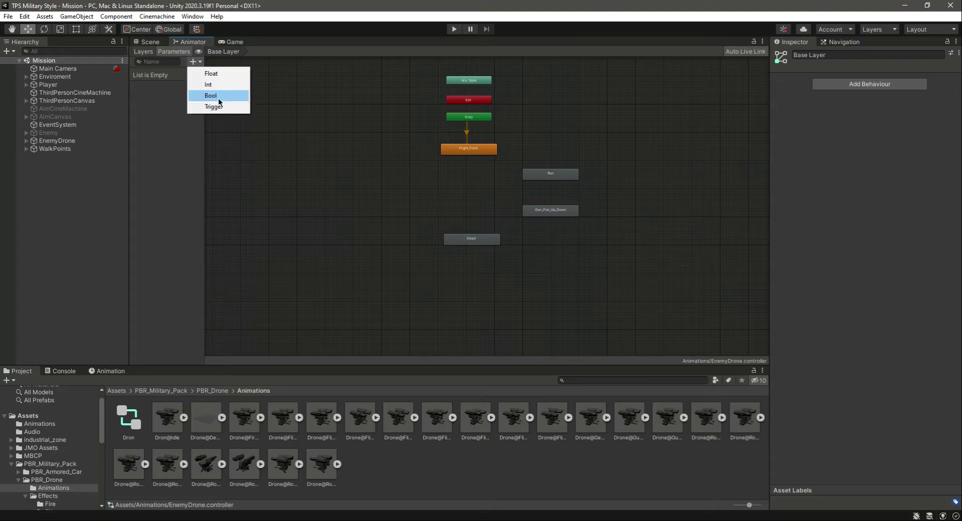
click(211, 95)
text(W)
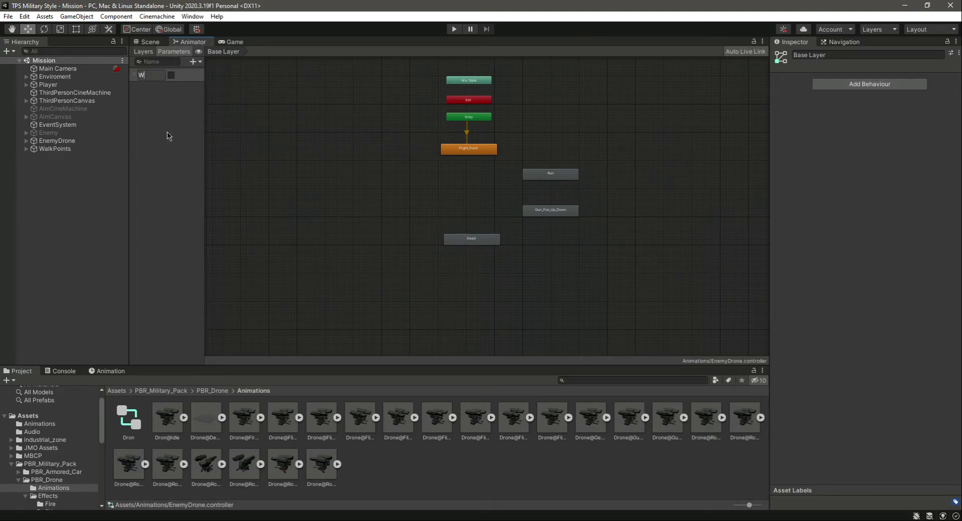
text(alk)
key(Return)
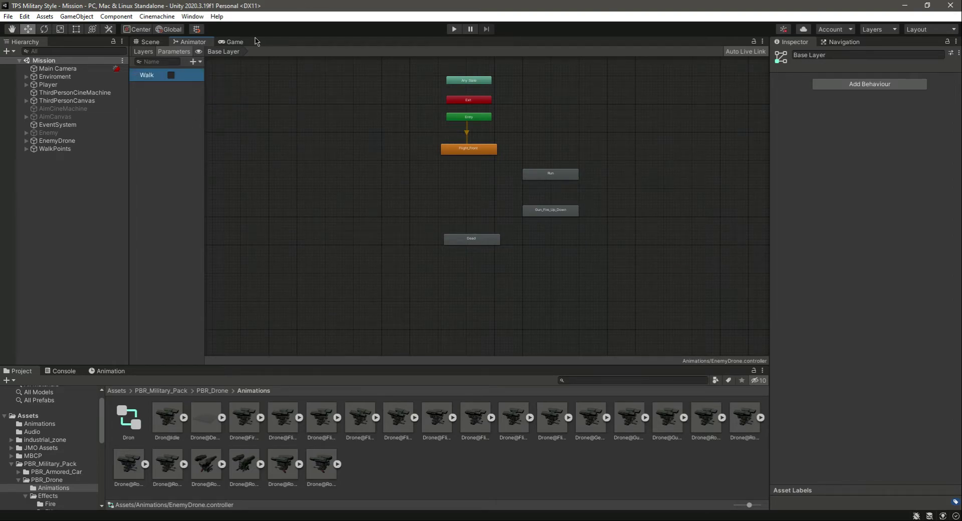
click(194, 61)
click(211, 96)
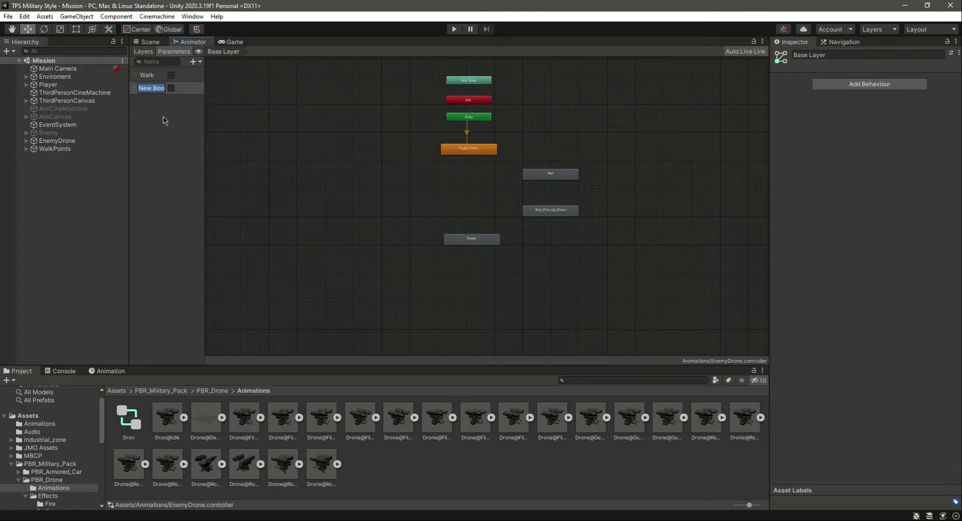
text(AimRun)
key(Return)
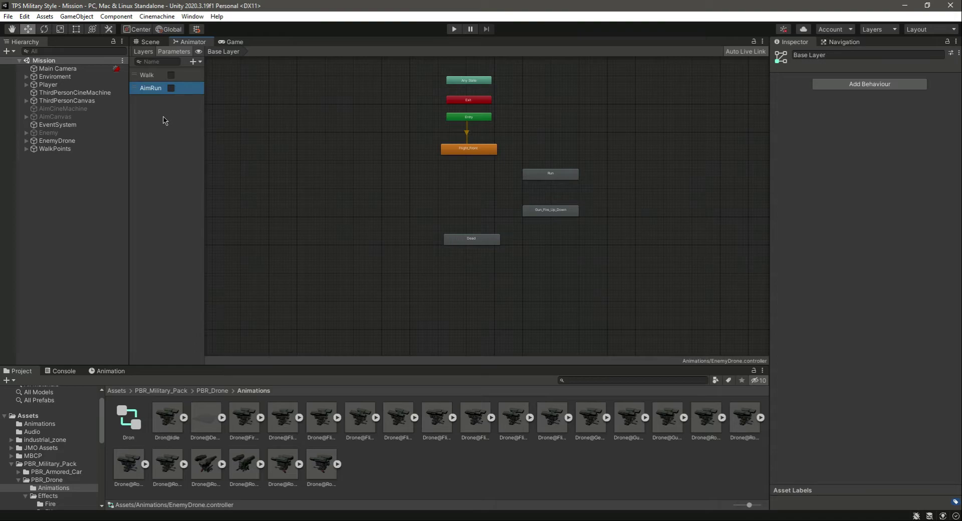
Add Bool parameters named Shoot and Die, then select Walk.
click(200, 62)
click(211, 95)
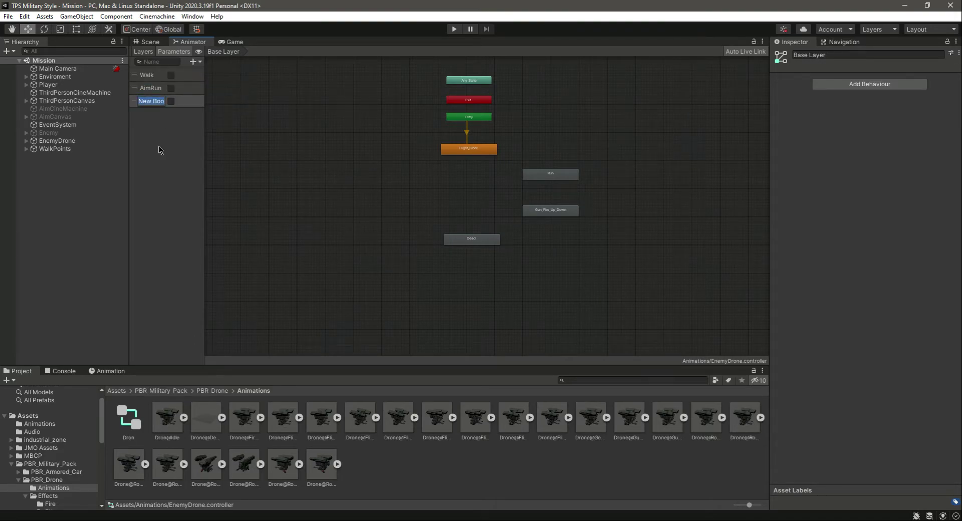
text(Shoot)
key(Return)
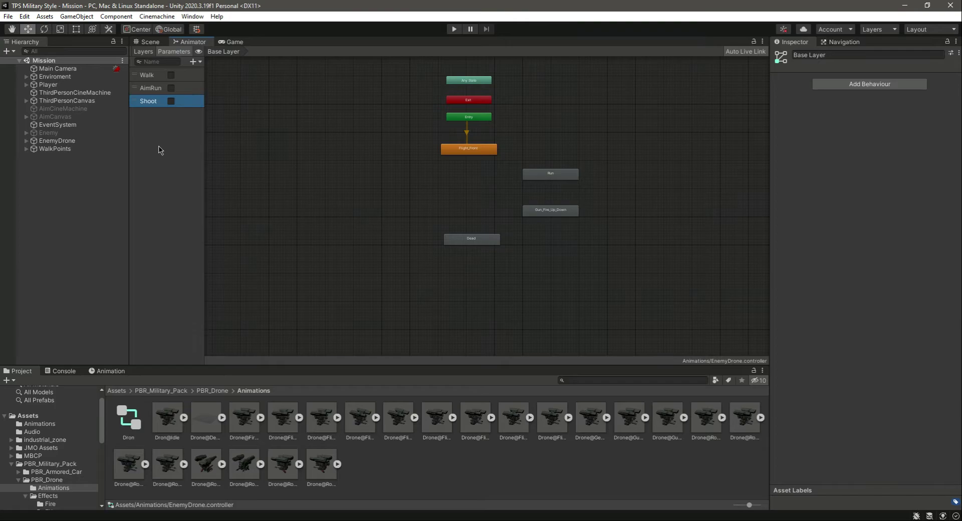
click(195, 62)
click(208, 95)
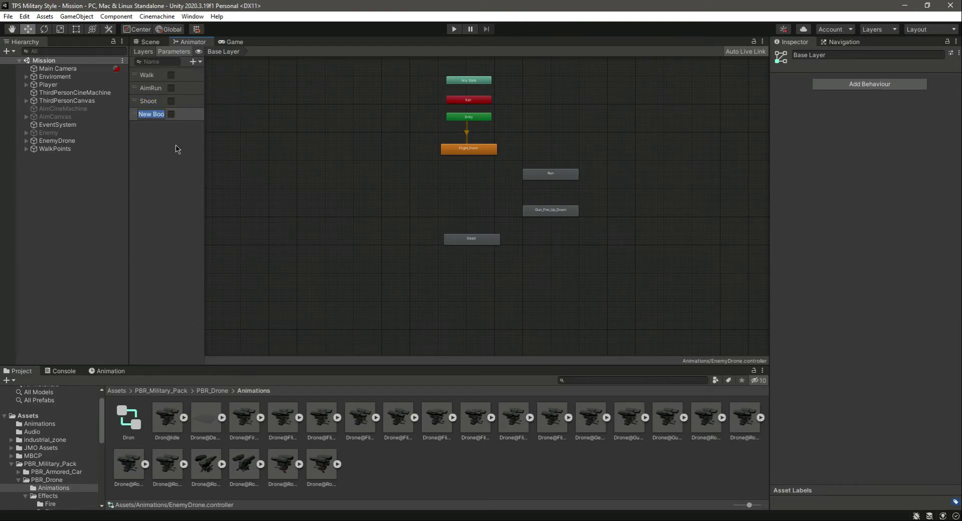
text(Die)
key(Return)
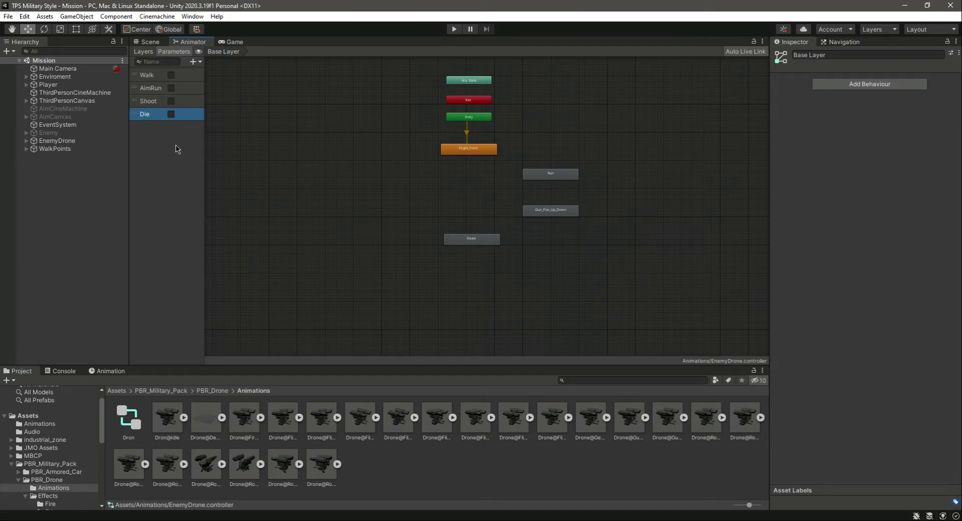
click(153, 79)
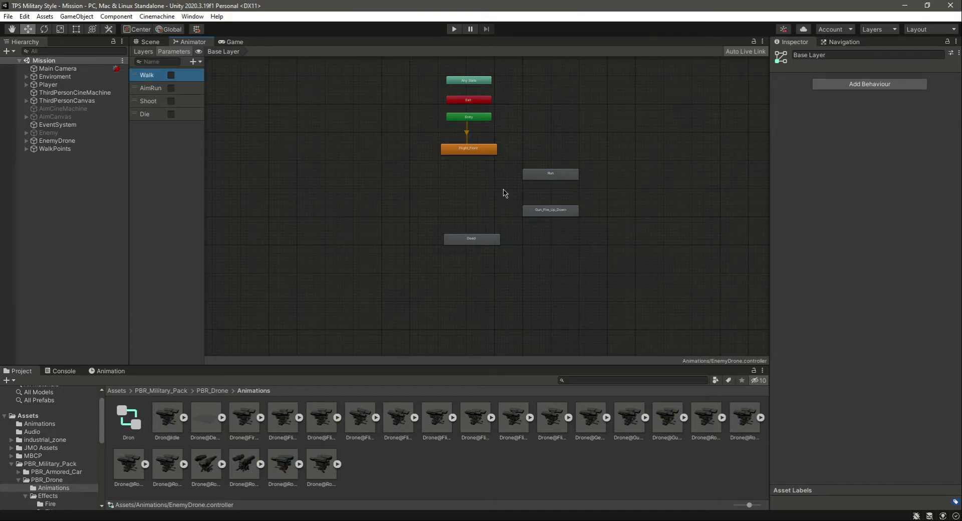
Link Flight_Front and Run with transitions in both directions.
right_click(471, 151)
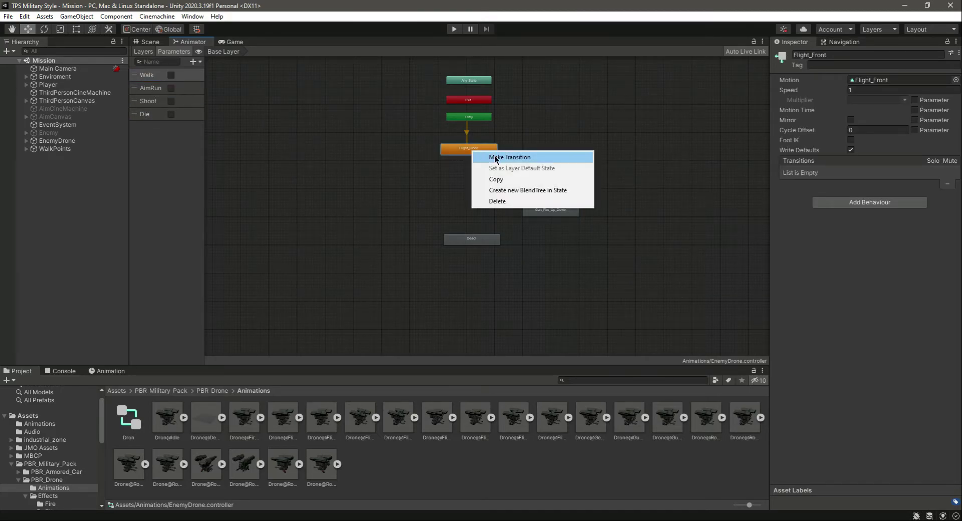
click(496, 157)
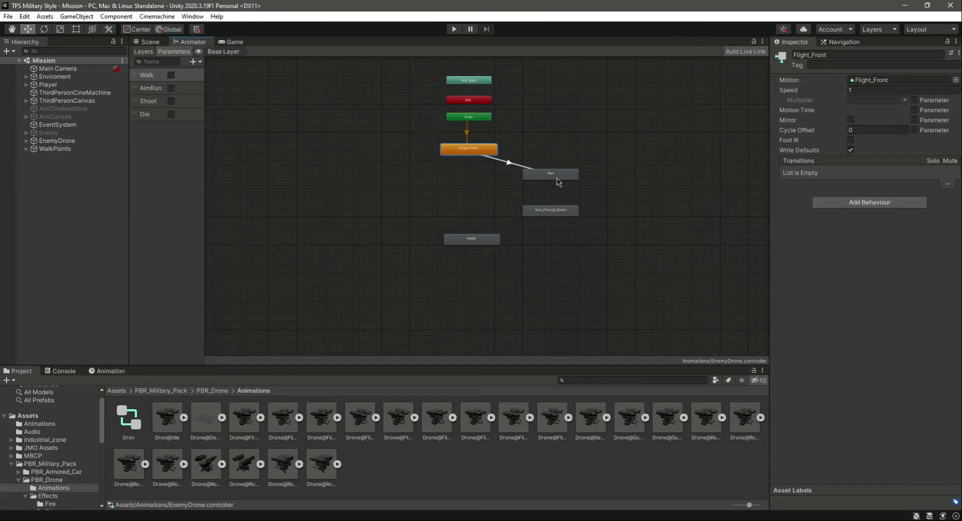
click(557, 178)
click(544, 176)
right_click(544, 176)
click(556, 185)
click(477, 148)
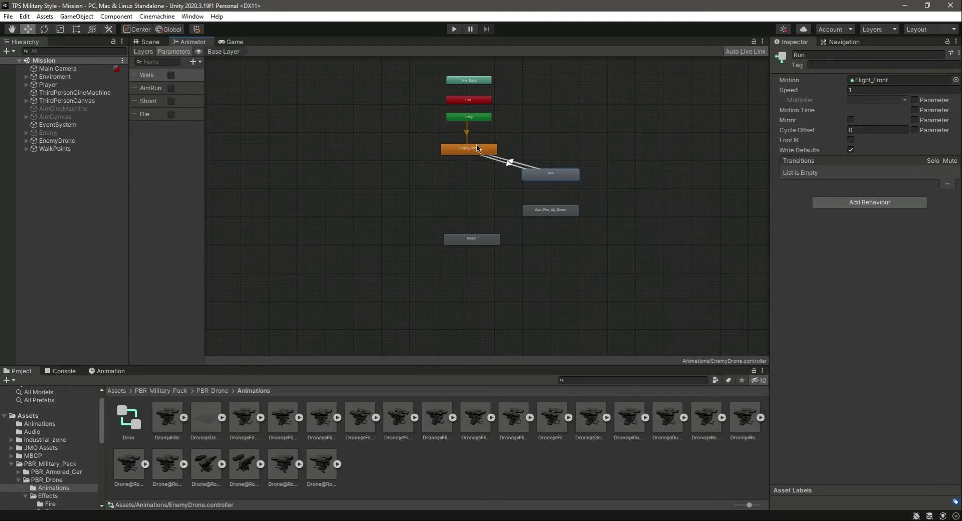
Link Run and Gun_Fire_Up_Down with transitions in both directions.
right_click(550, 180)
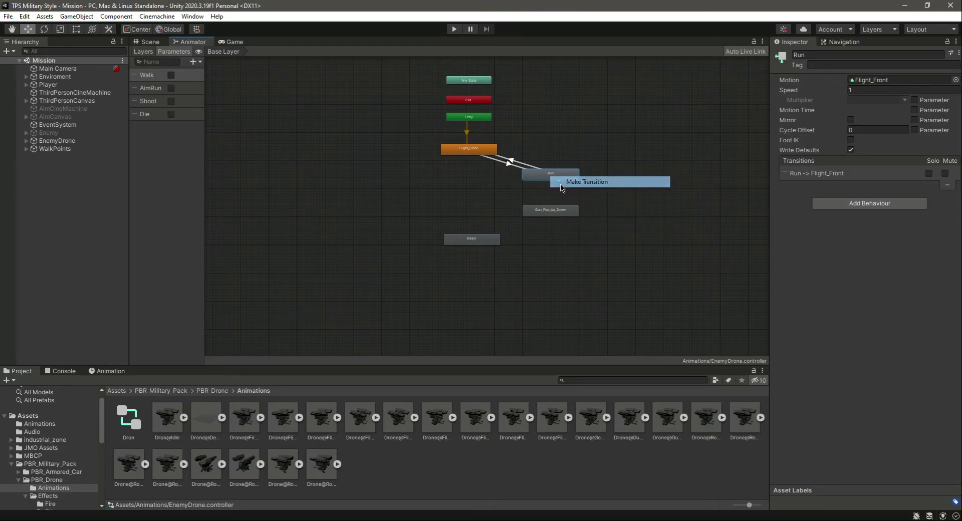
click(557, 183)
click(554, 214)
right_click(561, 216)
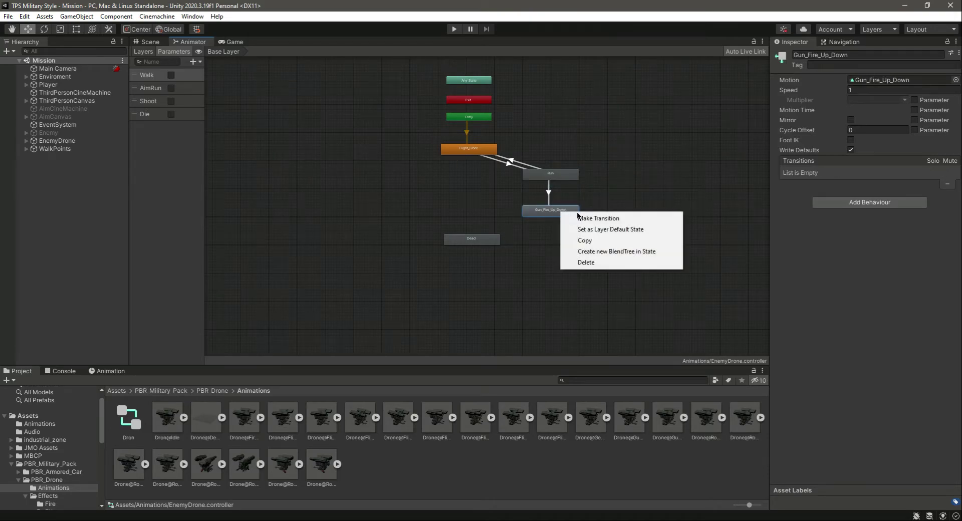
click(569, 219)
click(562, 176)
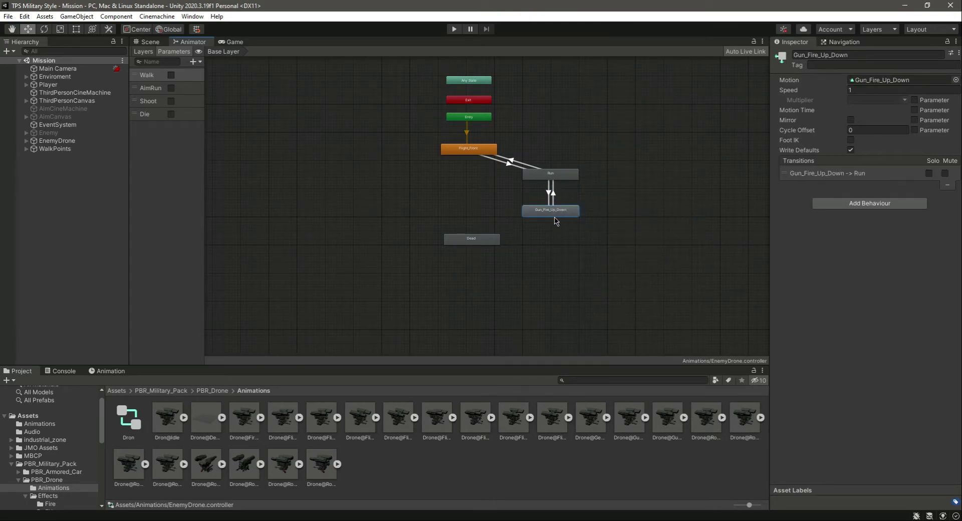
Add transitions from Flight_Front, Run and Gun_Fire_Up_Down to Dead.
right_click(457, 154)
click(474, 161)
click(471, 240)
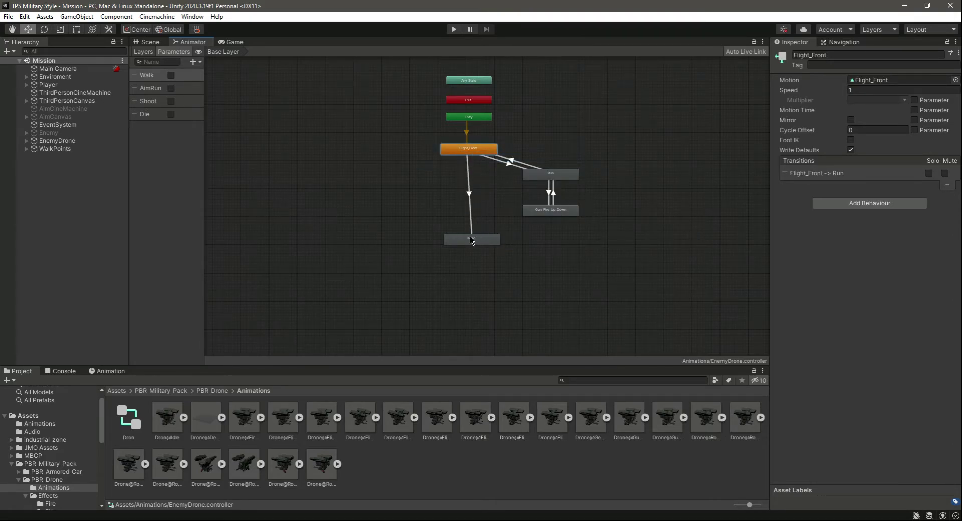
right_click(555, 175)
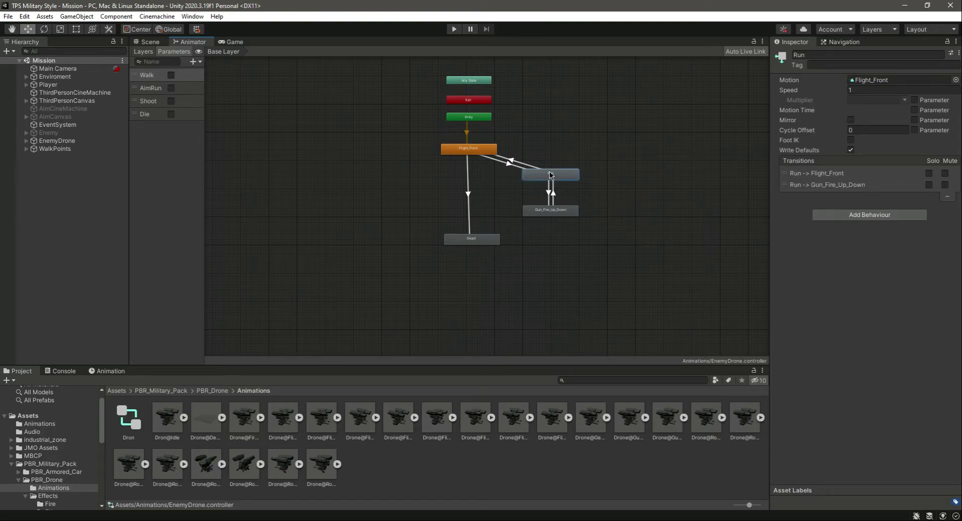
click(564, 179)
click(475, 237)
right_click(535, 213)
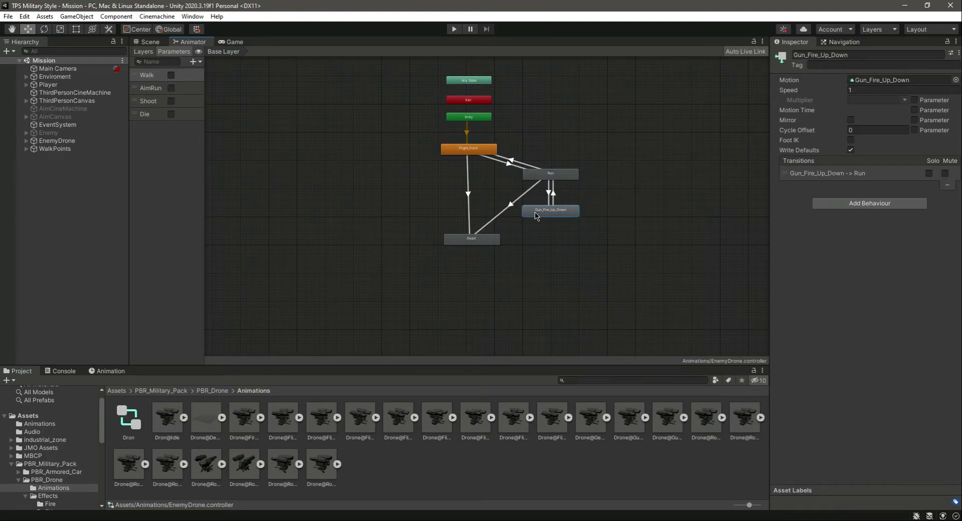
click(554, 216)
click(485, 241)
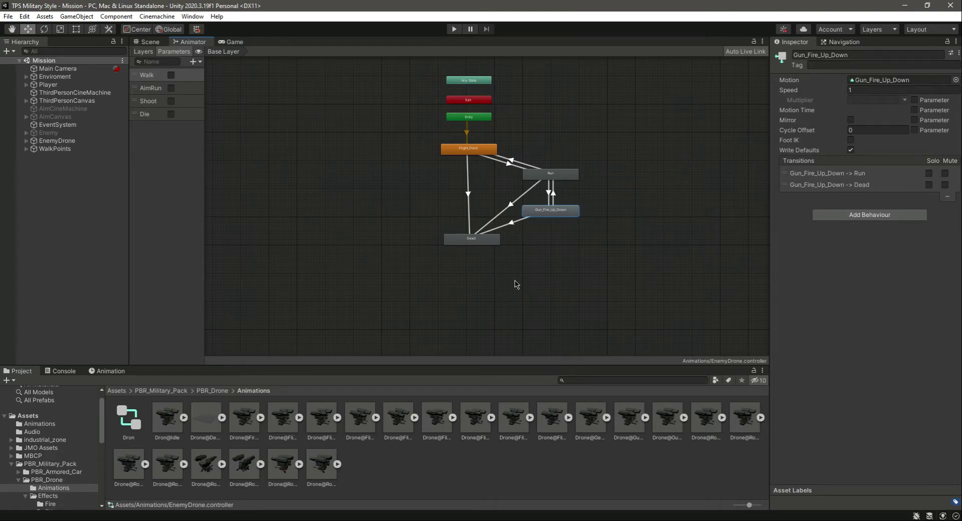
Turn off Has Exit Time on all seven transitions linking Flight_Front, Run, Gun_Fire_Up_Down and Dead.
click(529, 168)
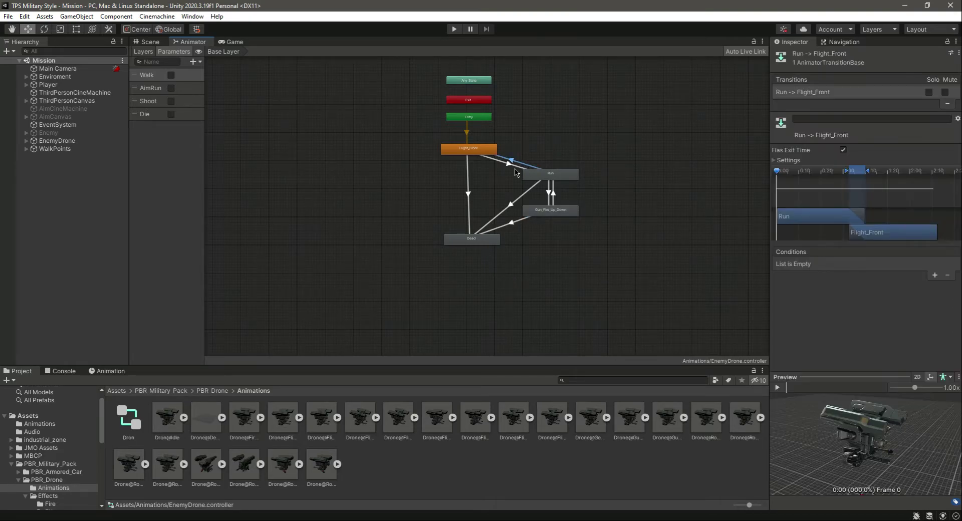
shift+click(469, 182)
shift+click(517, 201)
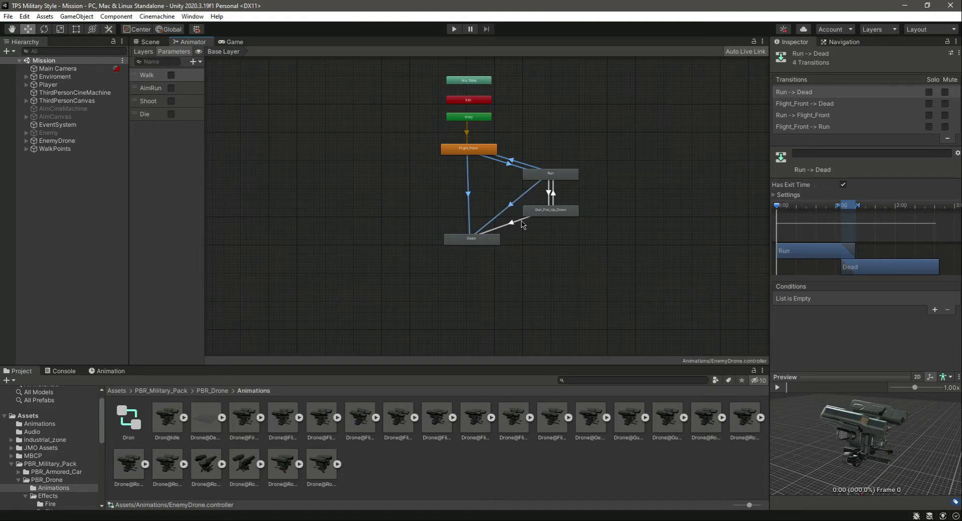
shift+click(516, 221)
shift+click(549, 188)
shift+click(553, 191)
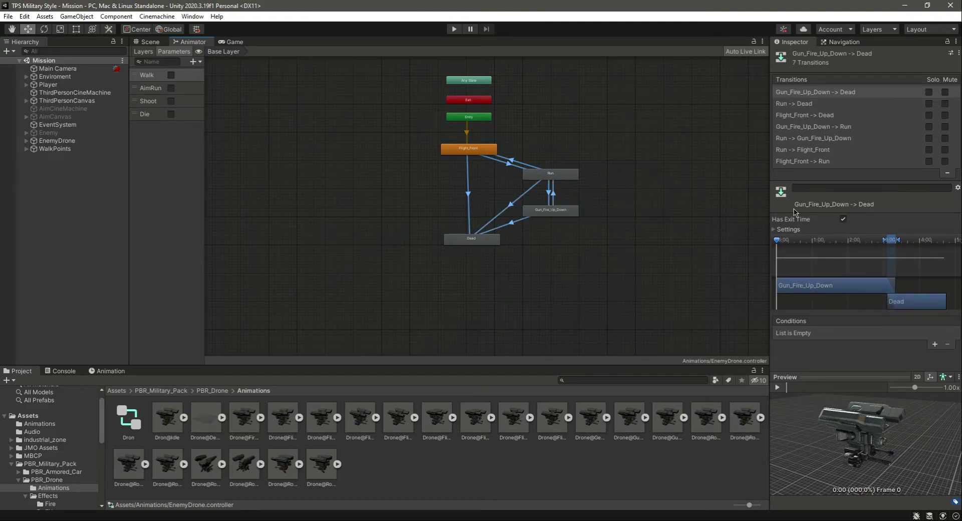
click(844, 219)
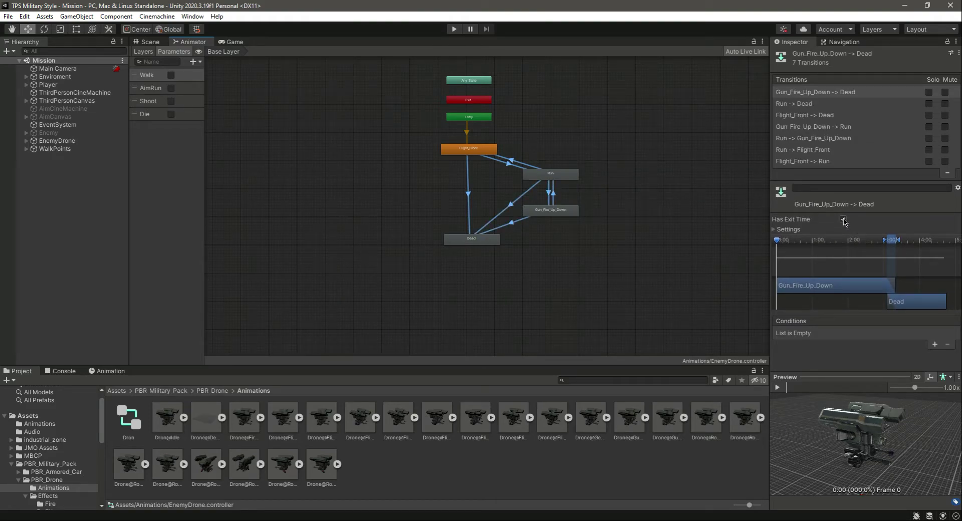
click(619, 261)
click(499, 163)
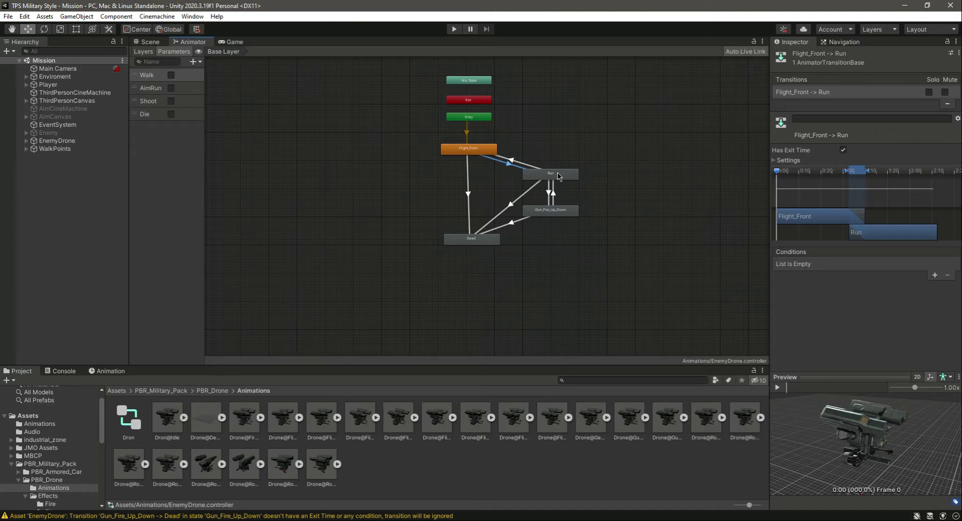
Give Flight_Front → Run the conditions Walk false and AimRun true, then preview it.
click(933, 275)
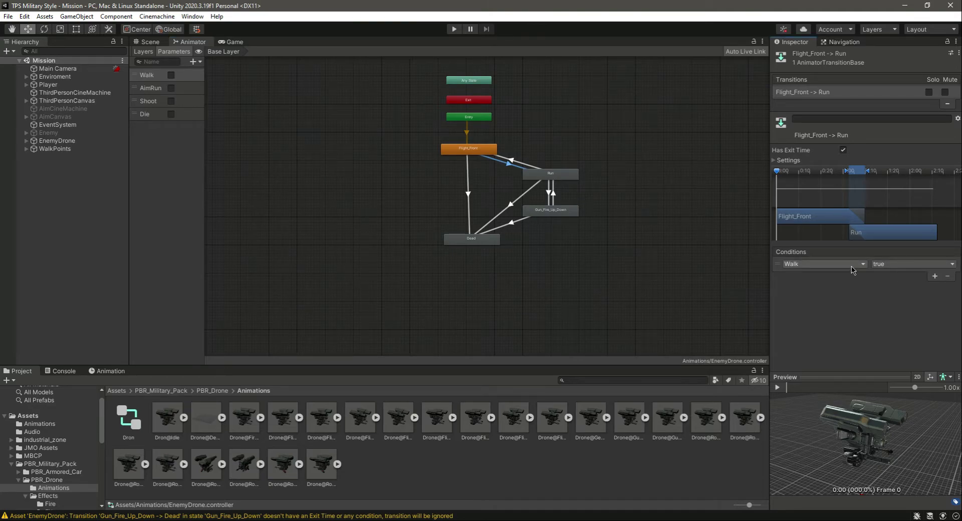
click(884, 264)
click(897, 287)
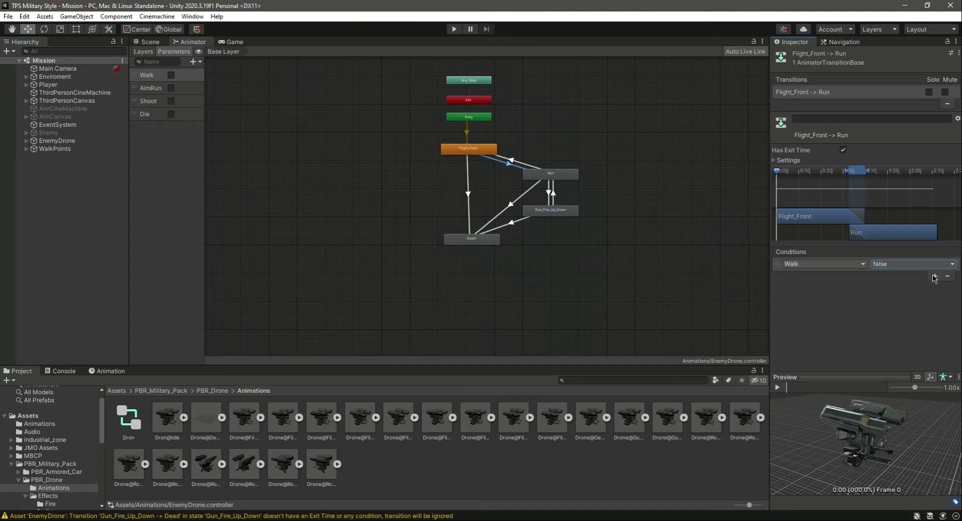
click(935, 276)
click(825, 275)
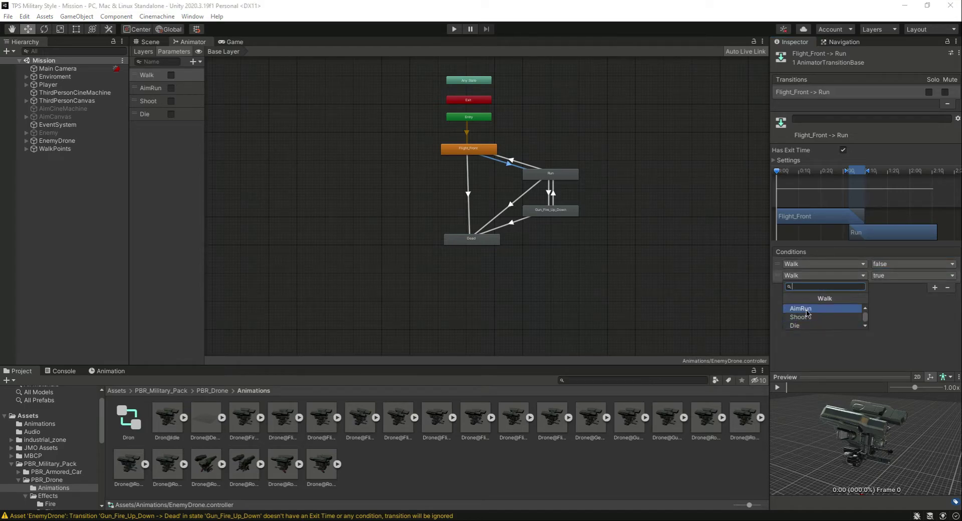
click(805, 308)
click(778, 388)
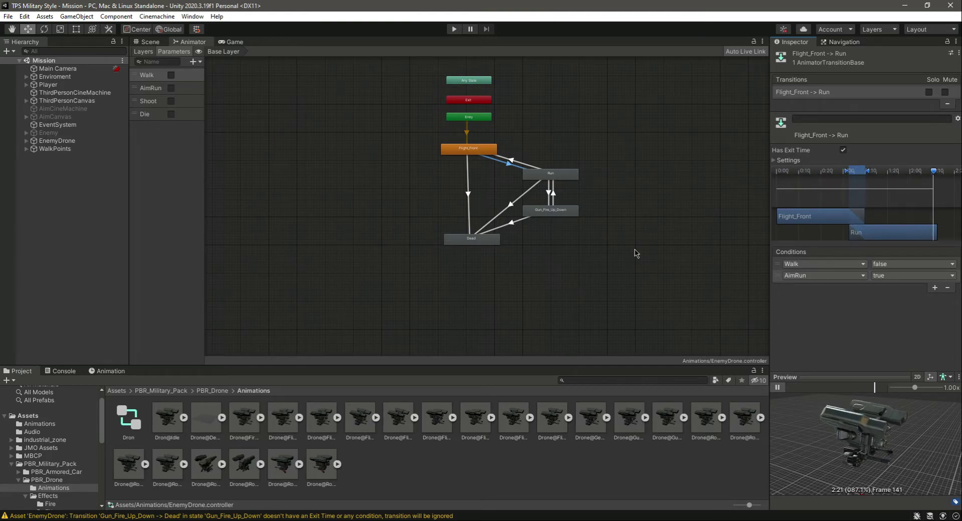
Turn off exit time on the Run → Flight_Front transition.
click(519, 166)
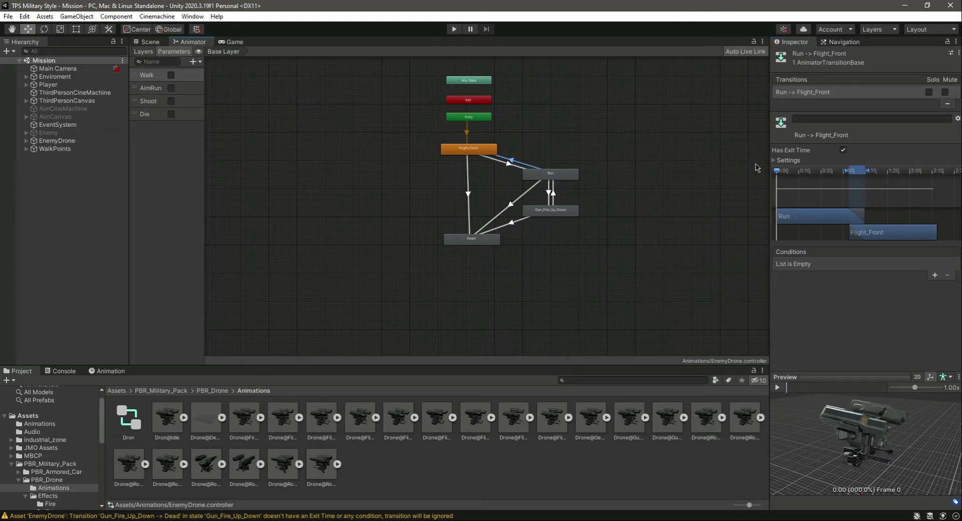
click(844, 150)
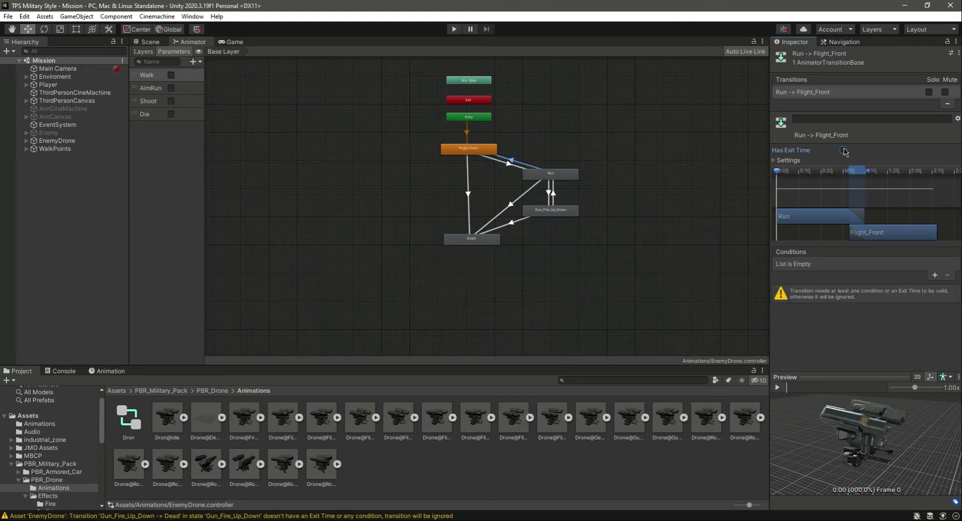
click(515, 168)
click(550, 188)
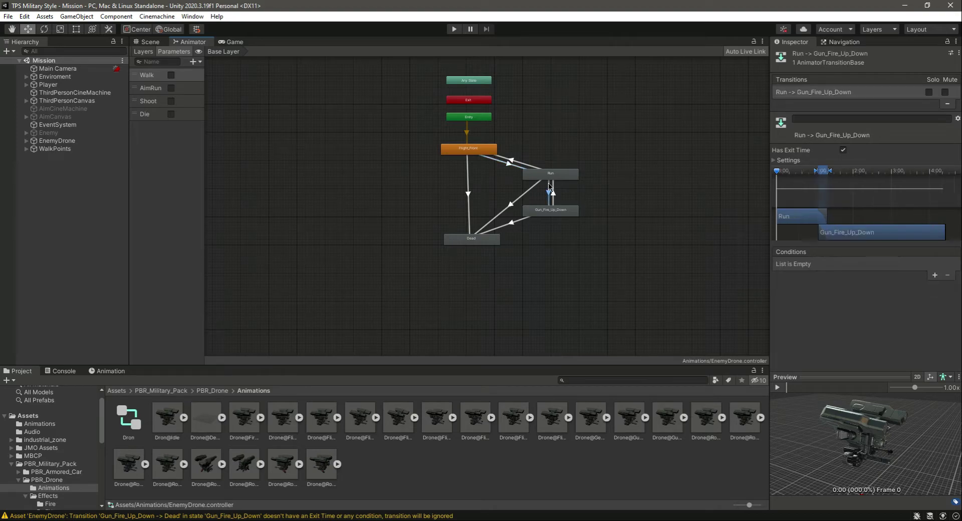
click(512, 169)
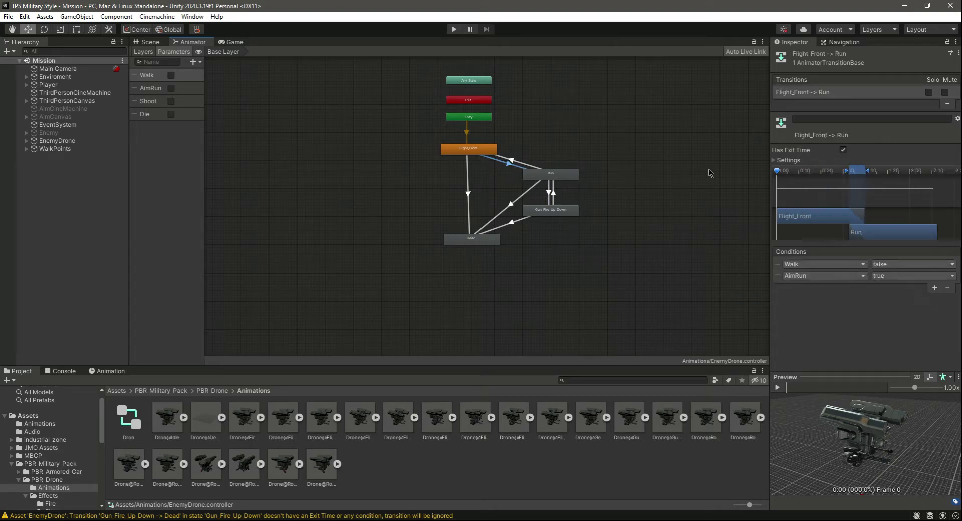
click(522, 166)
click(523, 169)
Add Walk true and AimRun false conditions to the Run → Flight_Front transition.
click(526, 166)
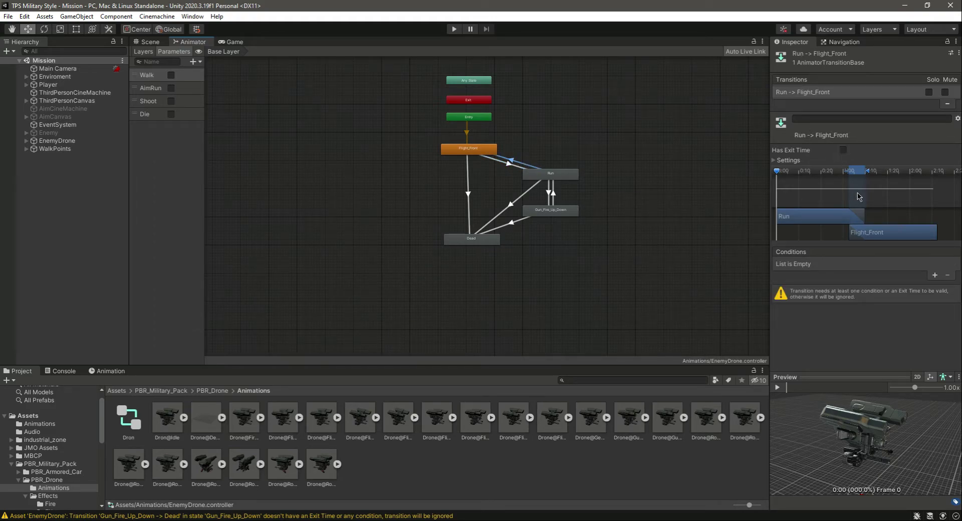
click(935, 276)
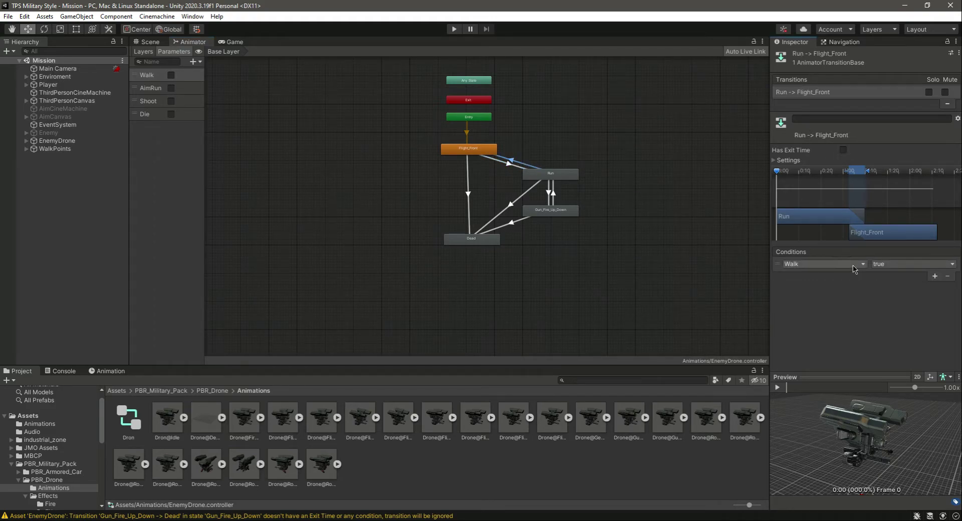
click(935, 275)
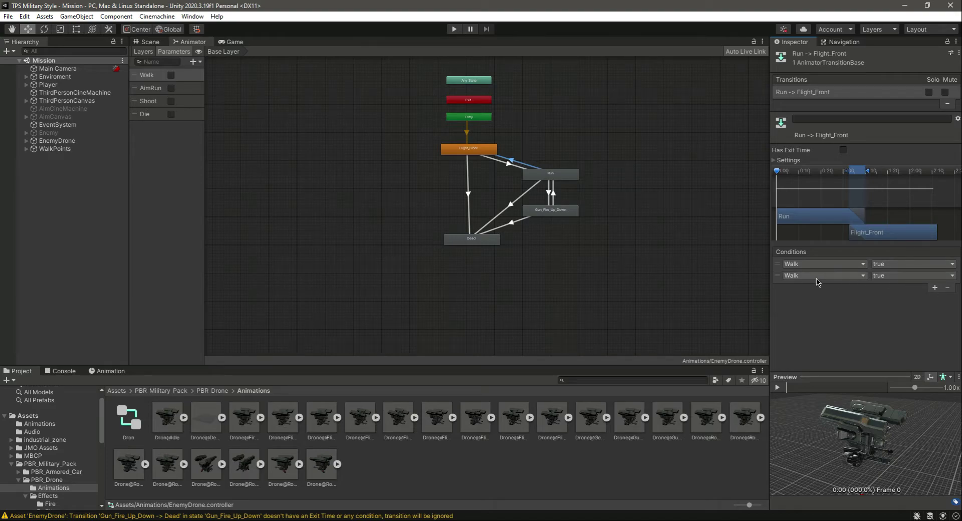
click(822, 275)
click(827, 318)
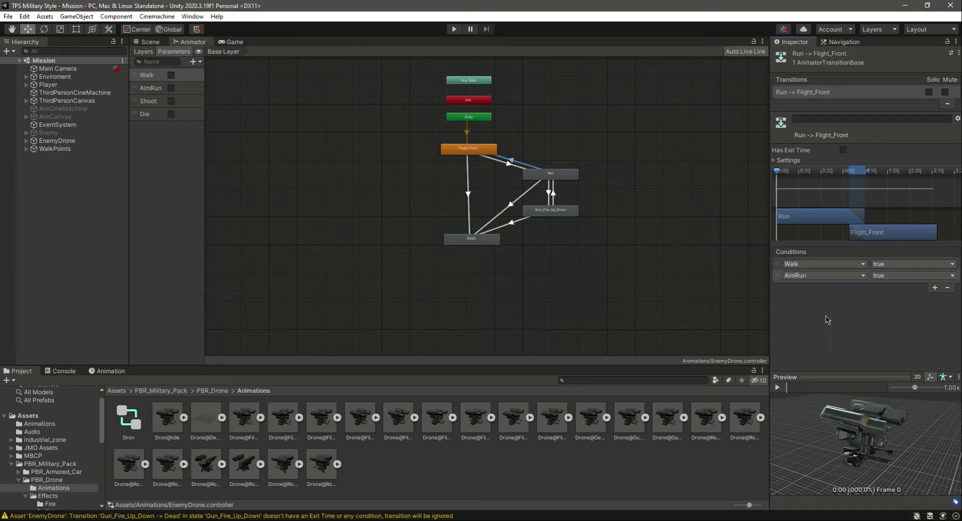
click(925, 276)
click(918, 285)
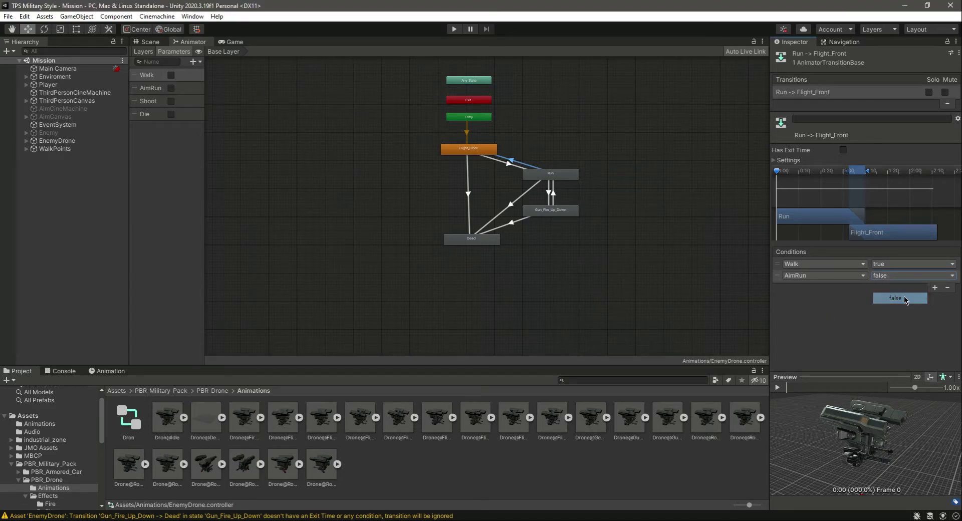
click(548, 189)
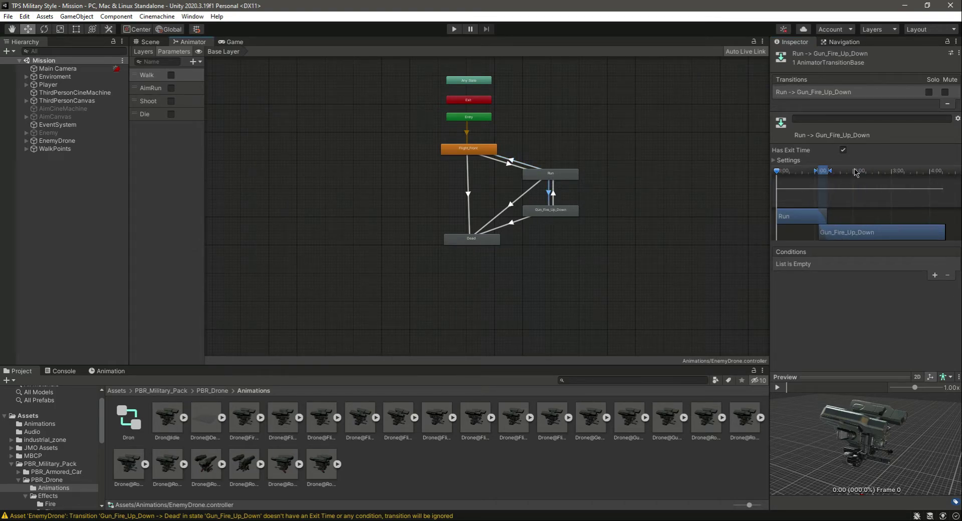
Turn off exit time on Run → Gun_Fire_Up_Down and add Shoot true and Walk false conditions.
click(844, 150)
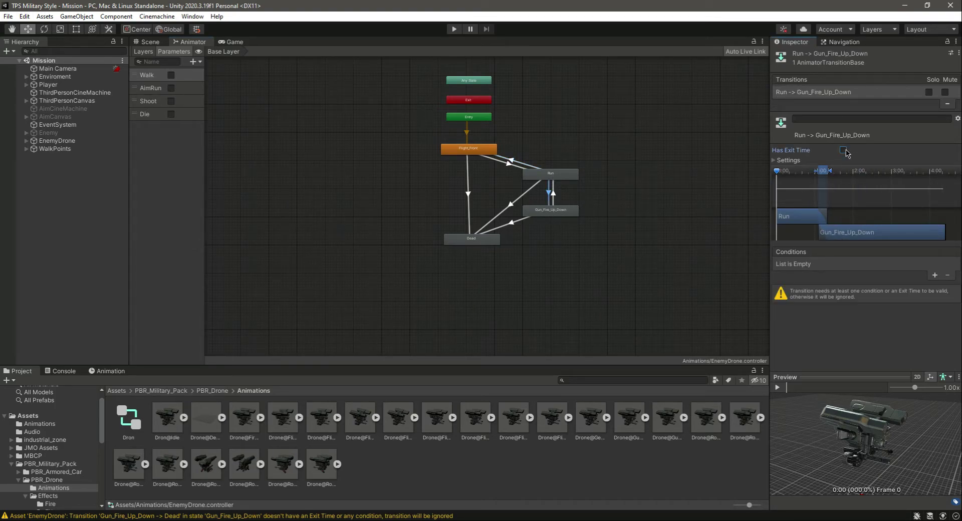
click(935, 276)
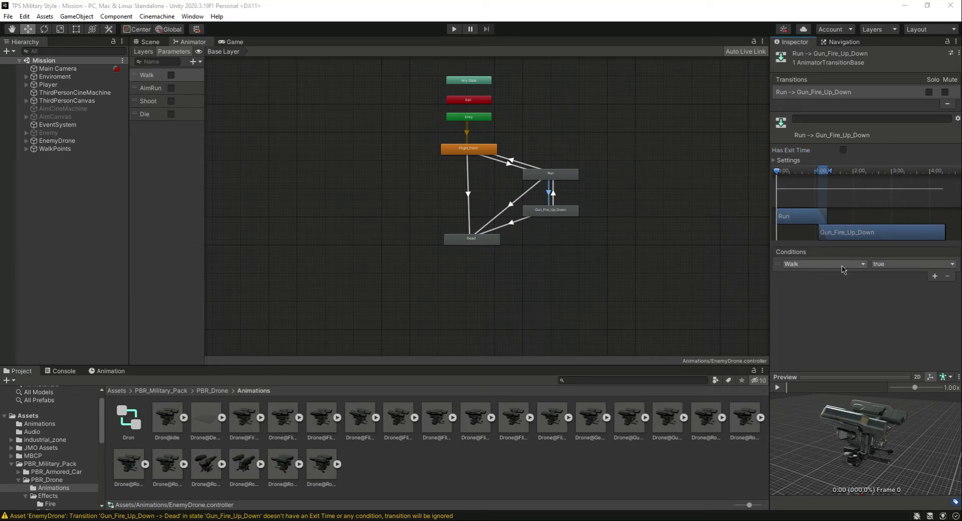
click(842, 266)
click(826, 315)
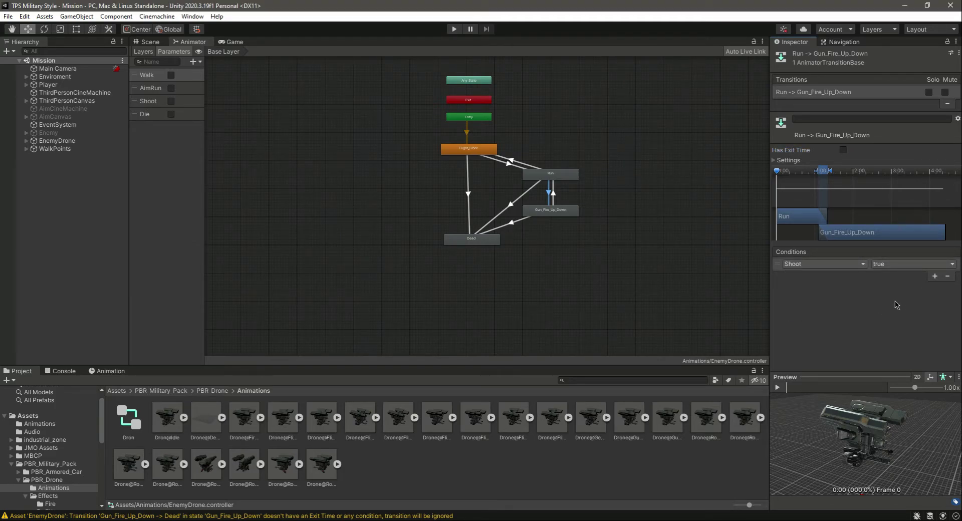
click(936, 276)
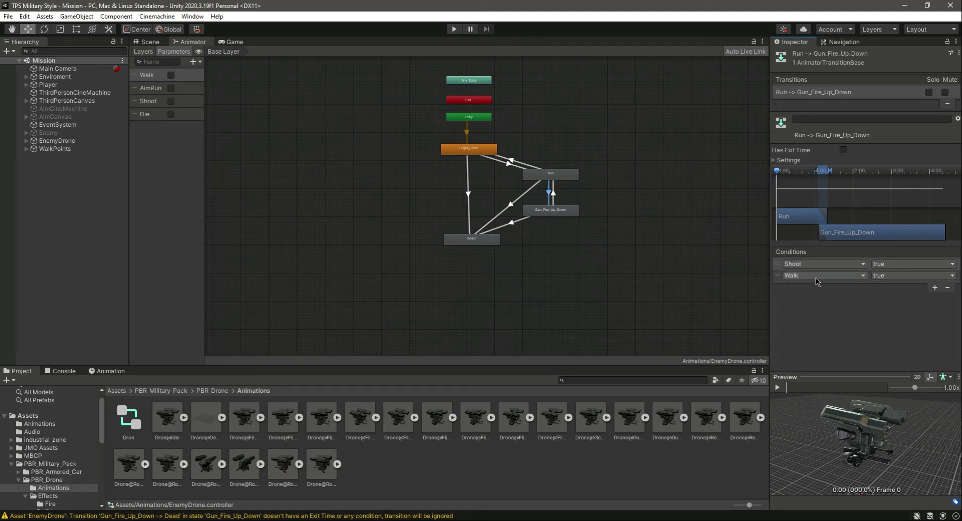
click(912, 275)
click(897, 299)
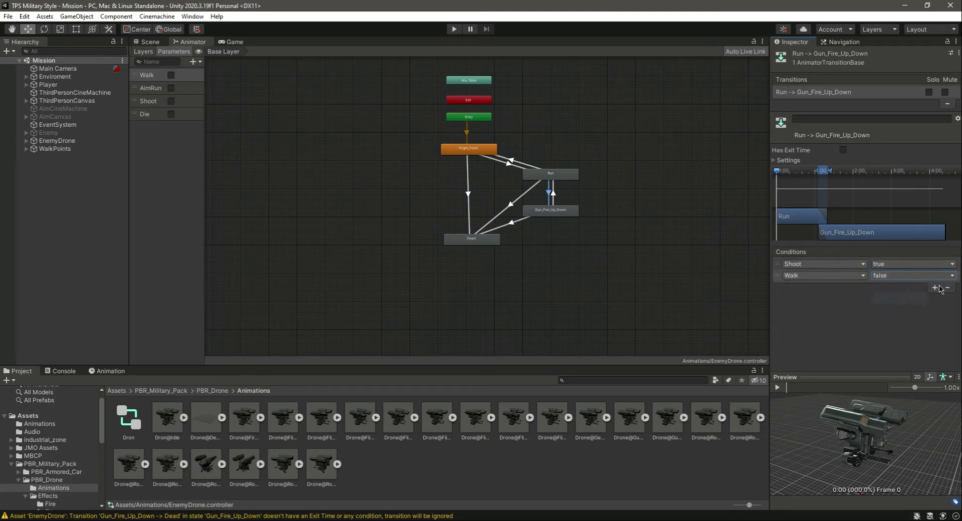
Add a third condition, AimRun false, to Run → Gun_Fire_Up_Down.
click(935, 288)
click(862, 287)
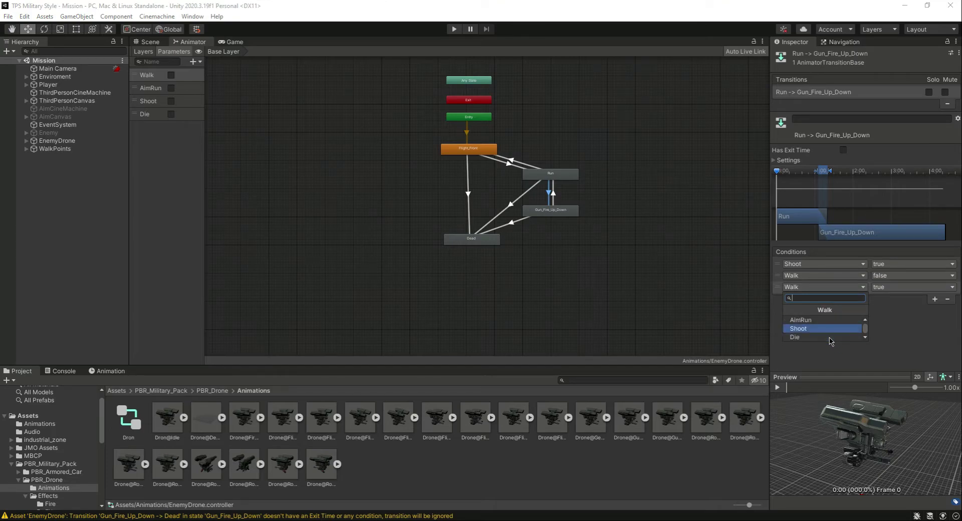
click(801, 320)
click(913, 287)
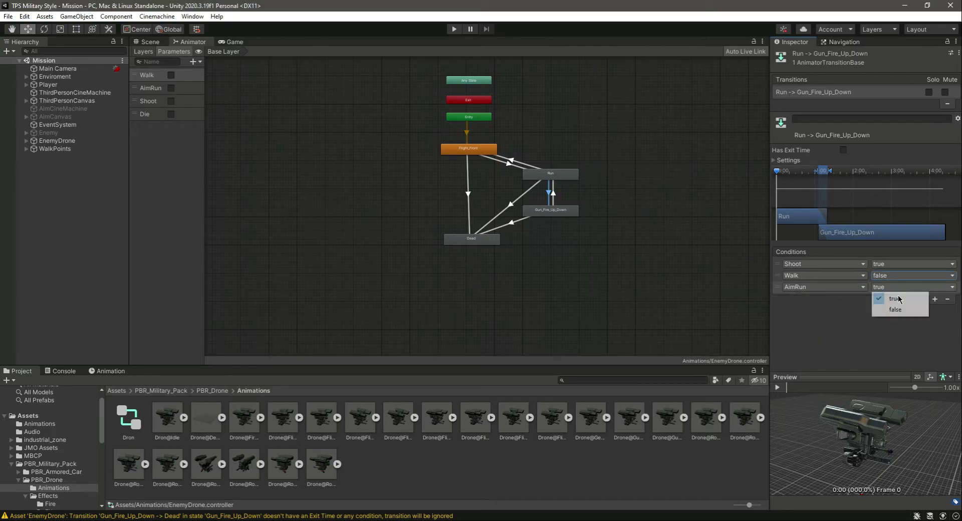
click(897, 311)
click(556, 188)
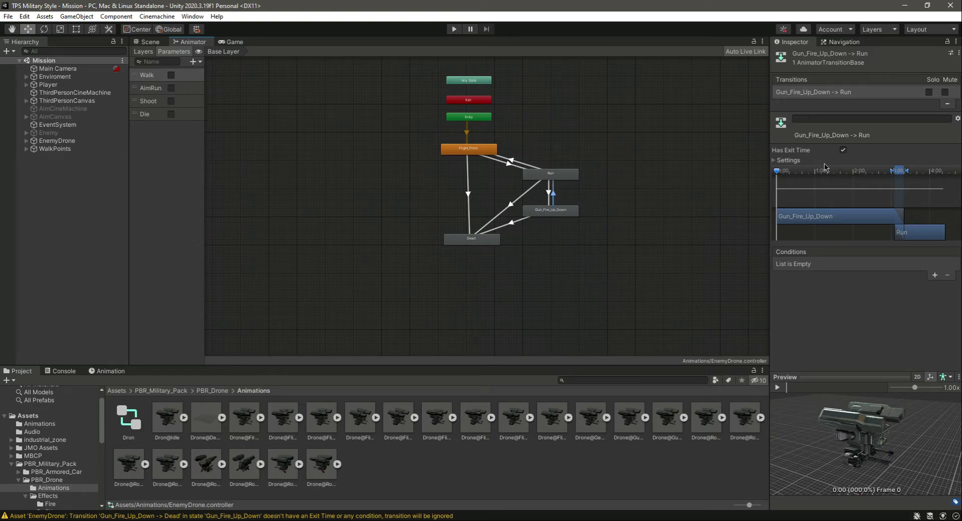
Turn off exit time on Gun_Fire_Up_Down → Run and add a Shoot false condition.
click(844, 149)
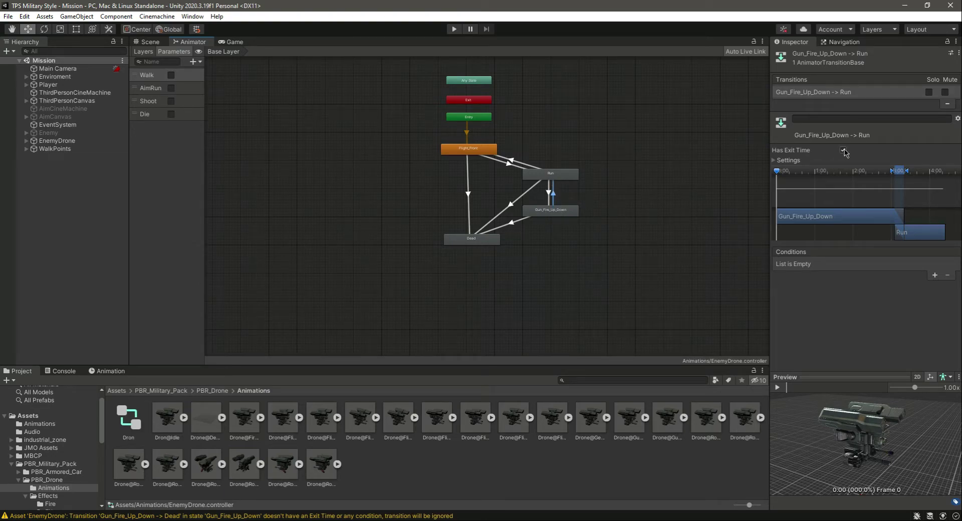
click(935, 276)
click(841, 266)
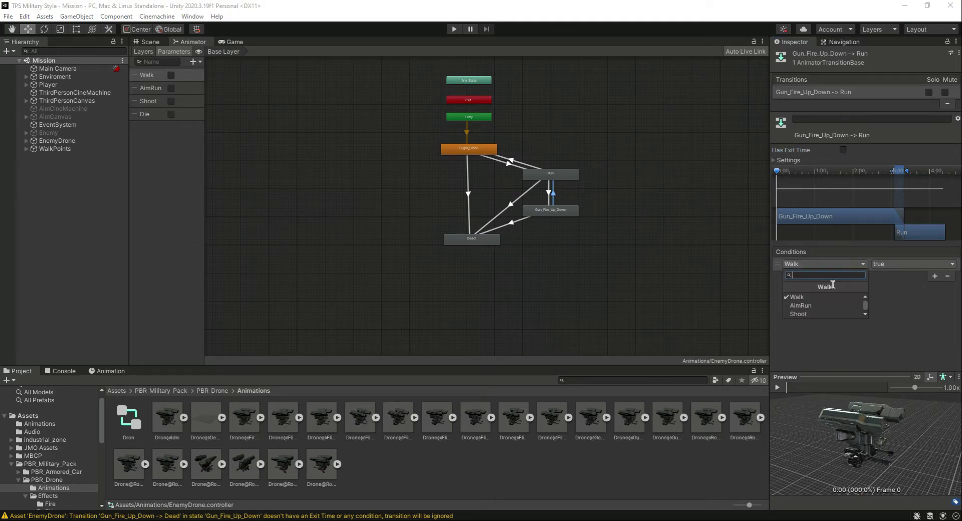
click(847, 307)
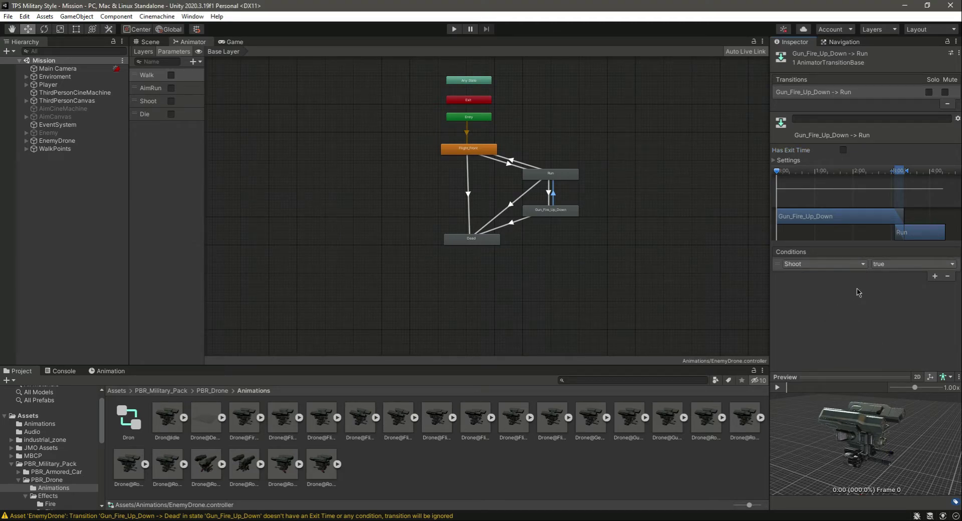
click(906, 270)
click(897, 287)
Add Walk false and AimRun true conditions to Gun_Fire_Up_Down → Run.
click(936, 275)
click(919, 276)
click(902, 296)
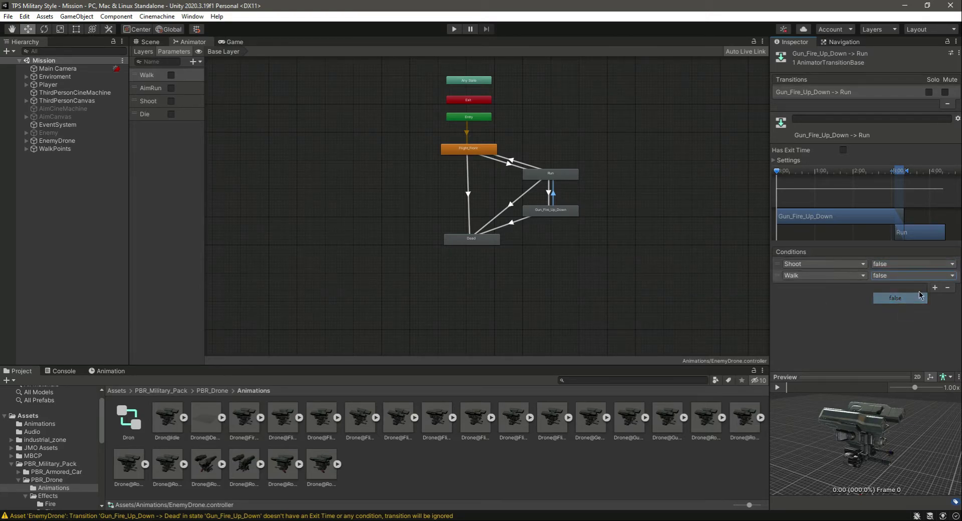
click(935, 288)
click(824, 288)
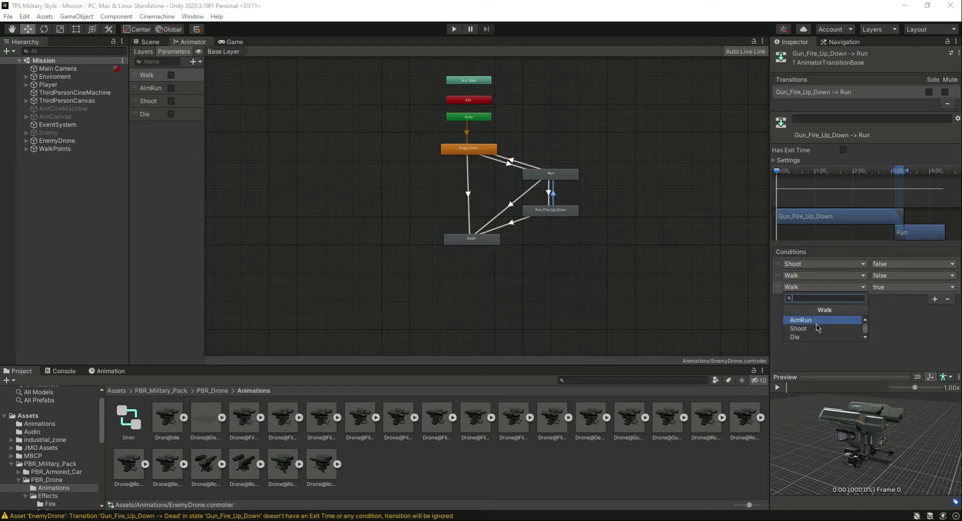
click(816, 322)
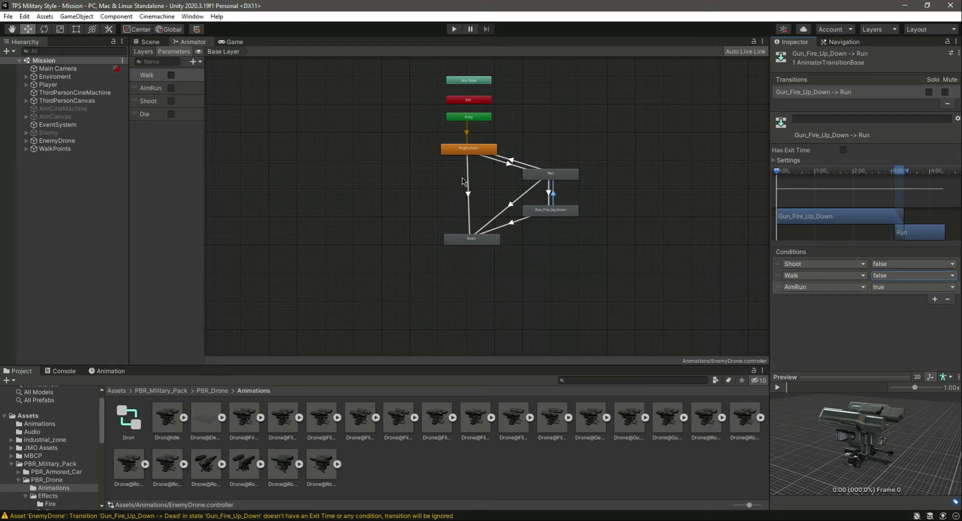
click(467, 181)
Turn off exit time on Flight_Front → Dead and add Walk false and Die true conditions.
click(844, 150)
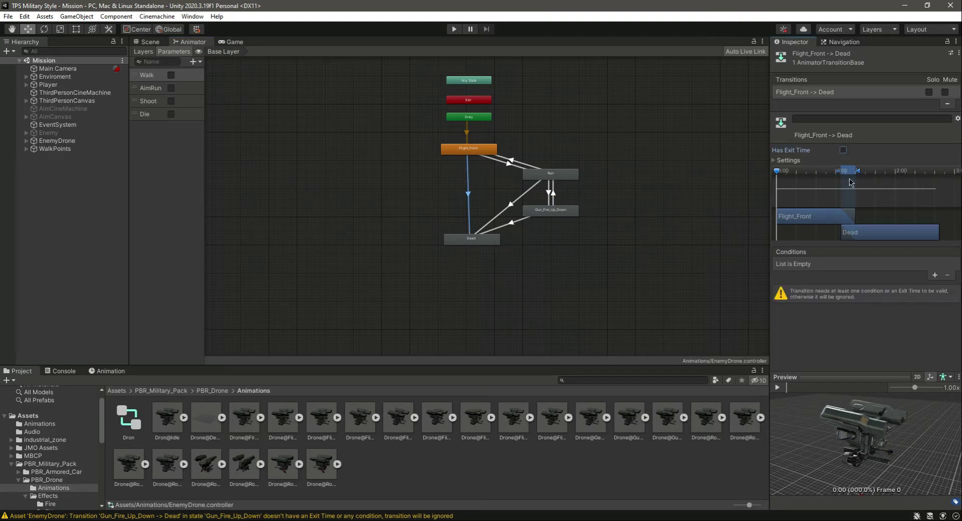
click(933, 276)
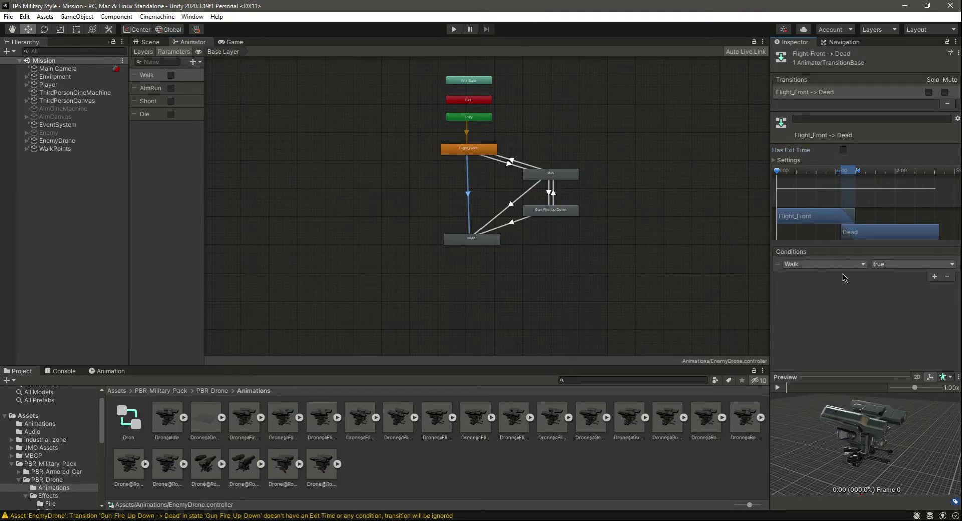
click(875, 264)
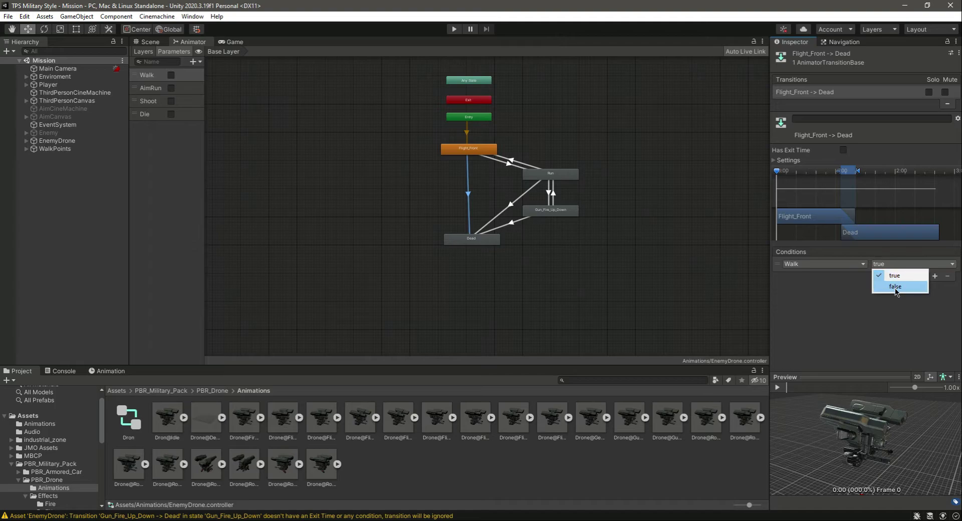
click(895, 285)
click(935, 277)
click(845, 277)
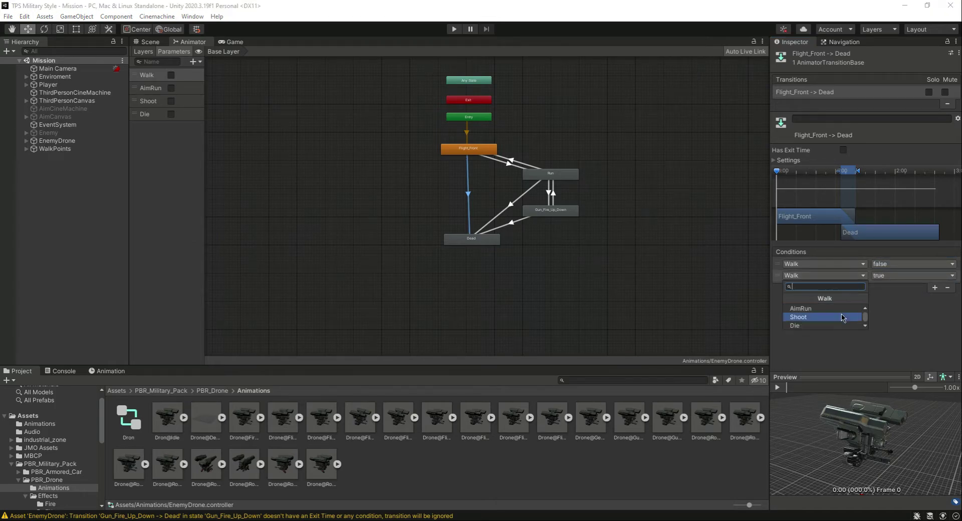
click(843, 326)
Turn off exit time on the Run → Dead transition.
click(517, 198)
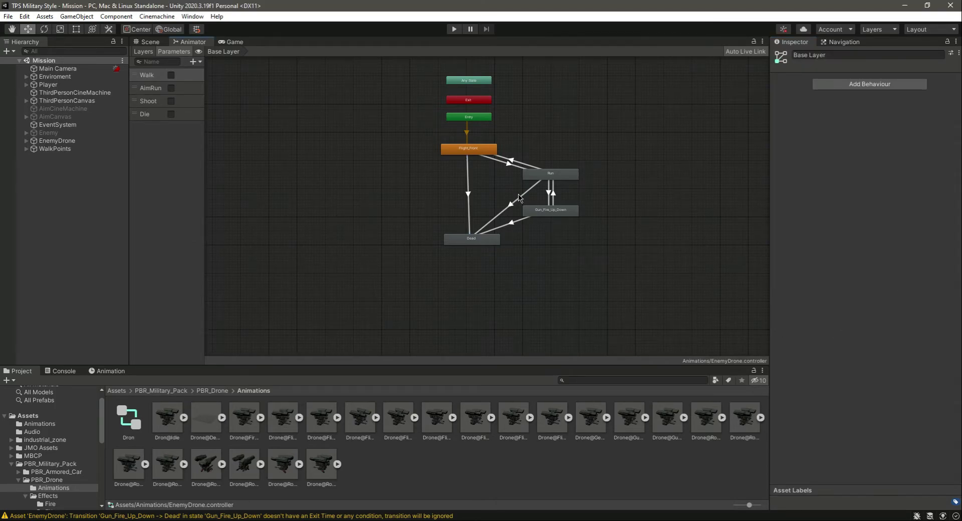
click(522, 199)
click(844, 150)
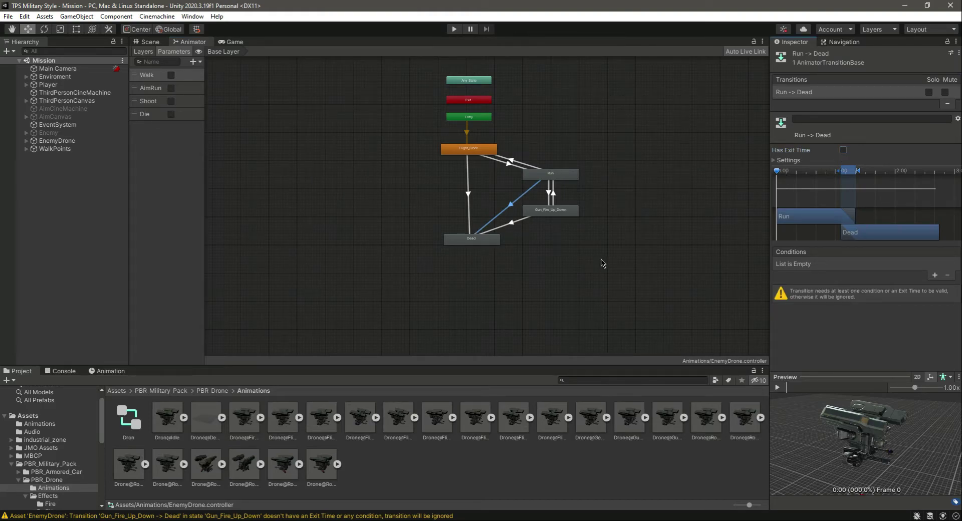
Re-enable exit time on Run → Dead, preview the transition, and clear the Console warnings.
click(844, 150)
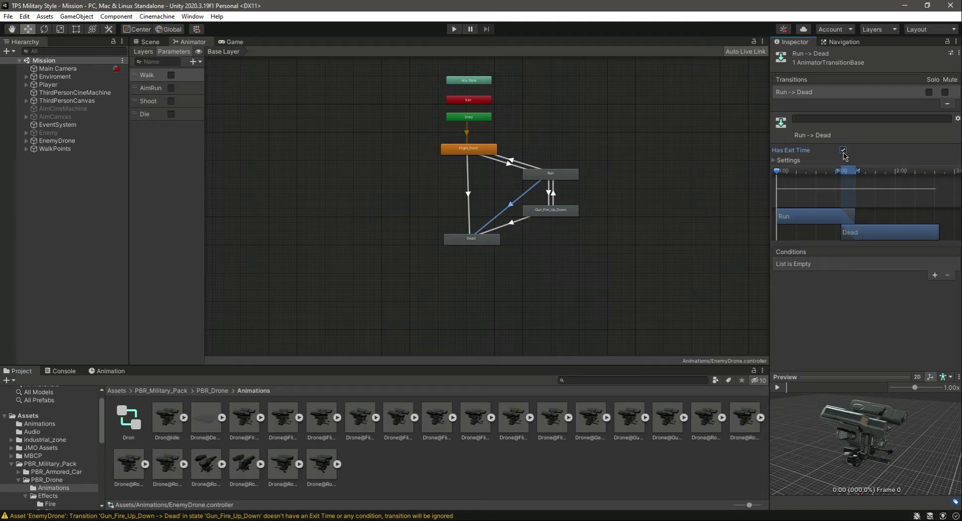
click(778, 387)
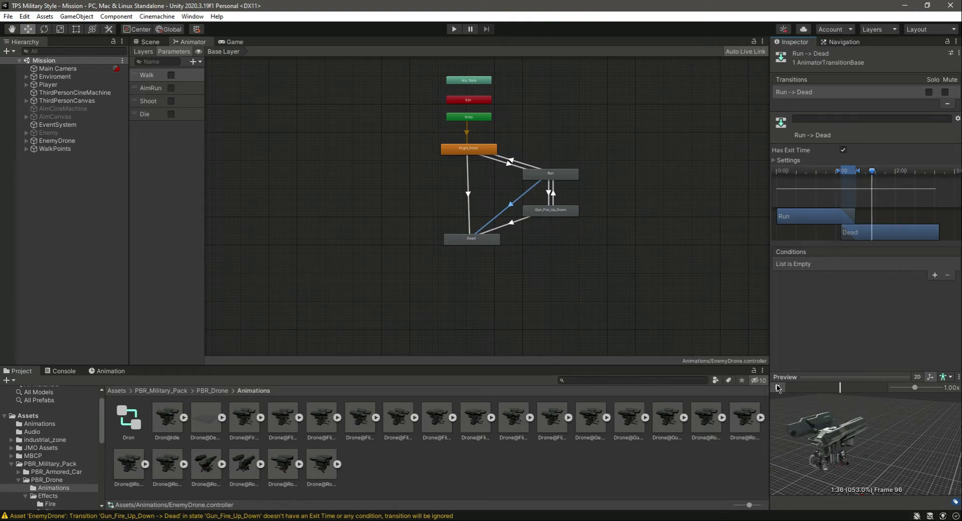
click(777, 388)
click(61, 371)
click(10, 381)
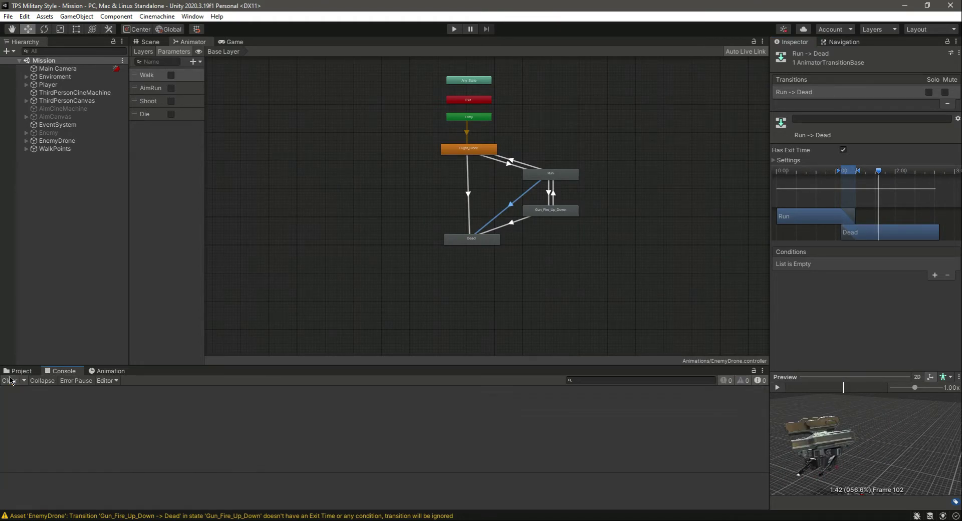
click(12, 371)
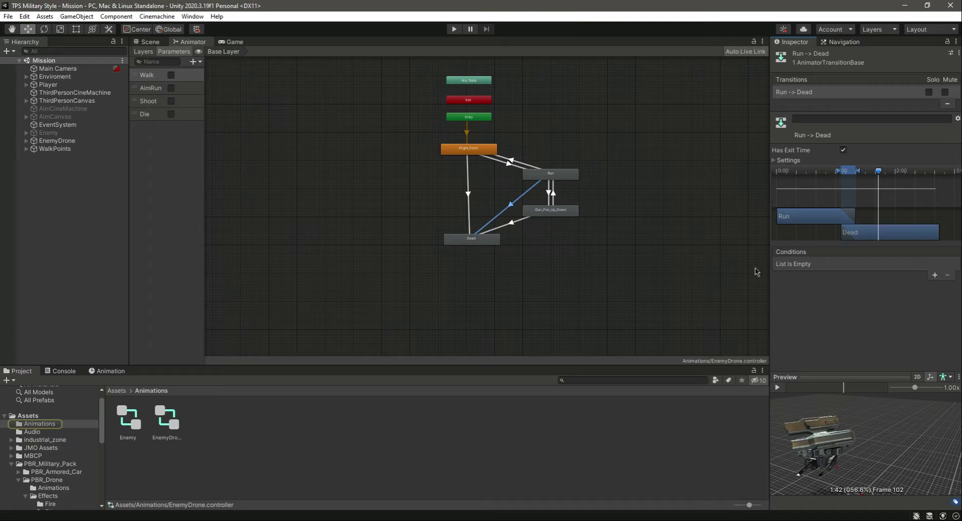
Add Die true and AimRun false conditions to the Run → Dead transition.
click(936, 276)
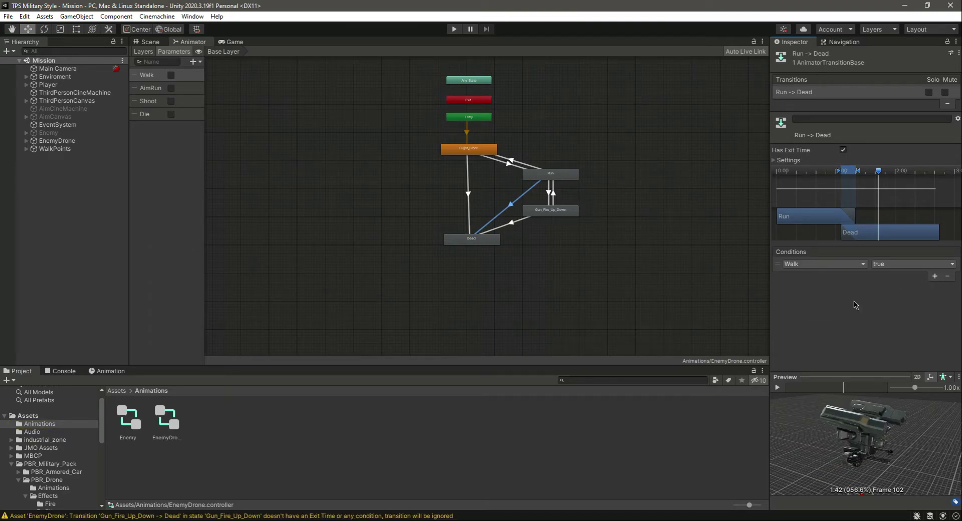
click(822, 264)
click(802, 315)
click(935, 277)
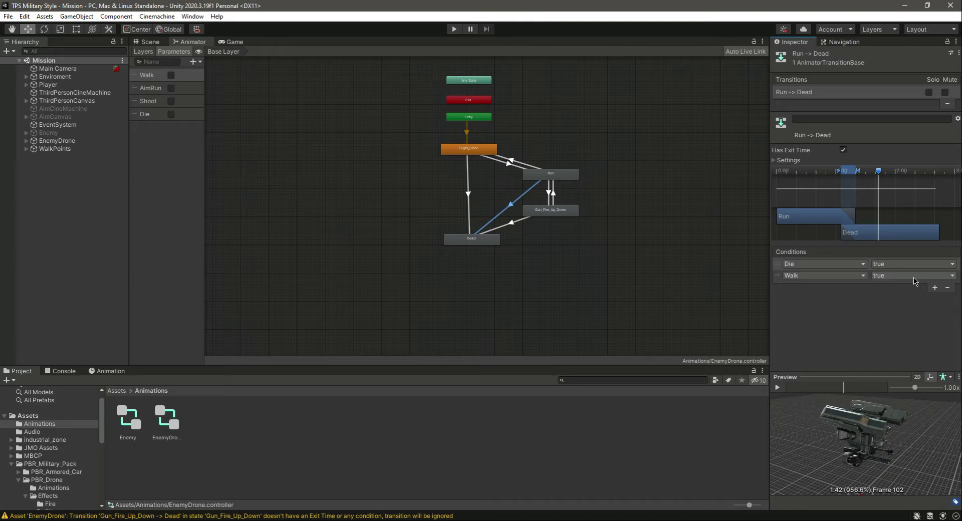
click(828, 277)
click(822, 311)
click(892, 280)
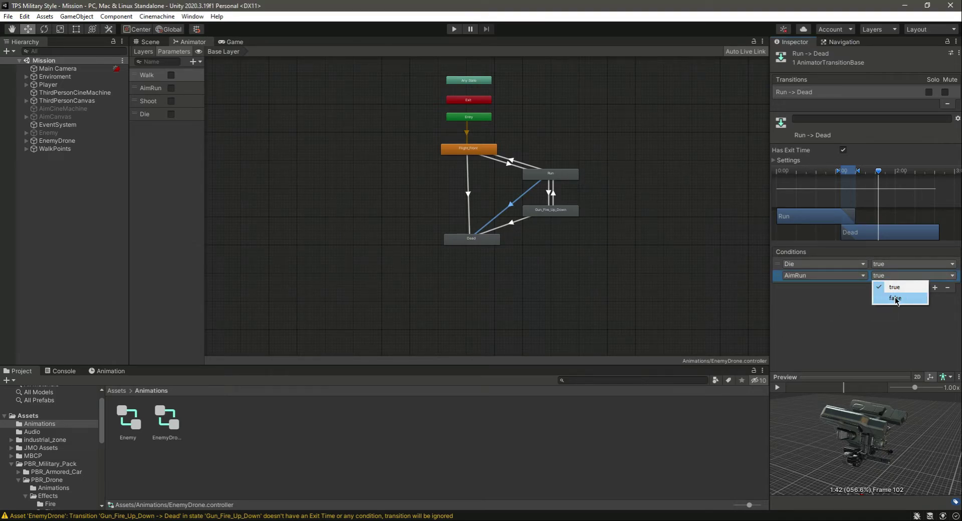
click(885, 298)
click(522, 219)
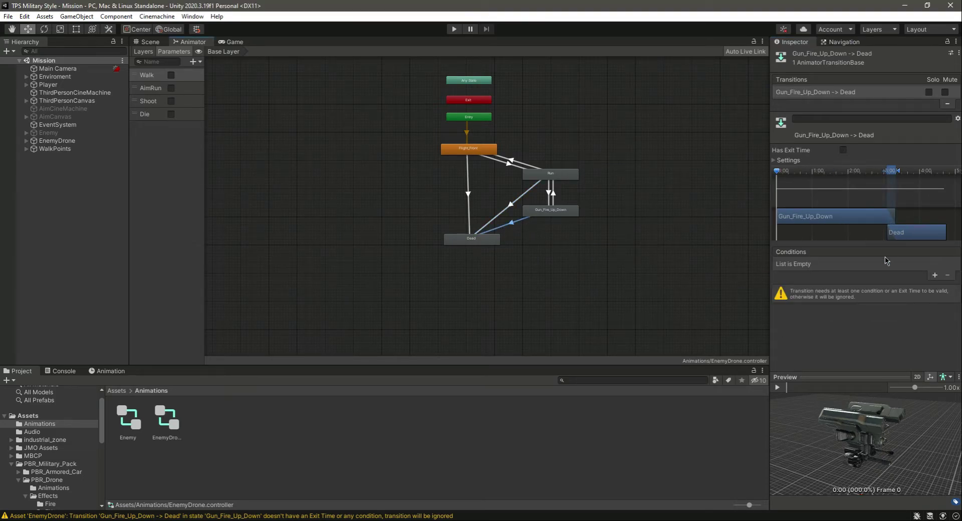
Give Gun_Fire_Up_Down → Dead a Shoot false condition and add a second condition, Walk true.
click(935, 275)
click(825, 264)
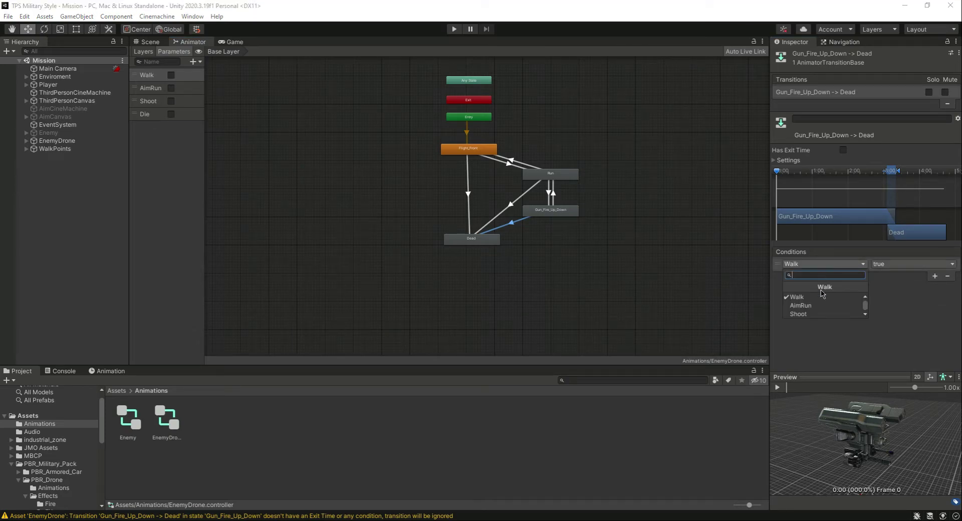
click(825, 314)
click(886, 264)
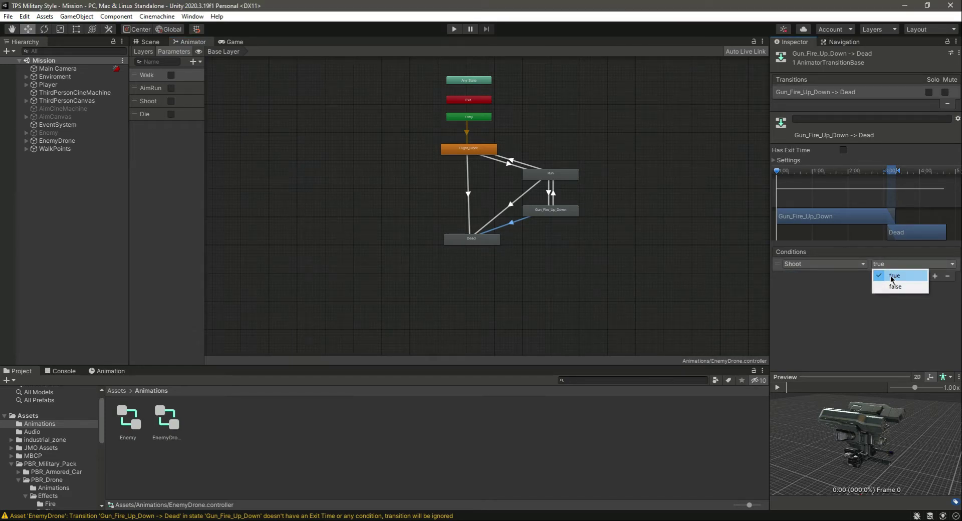
click(894, 283)
click(935, 276)
click(837, 277)
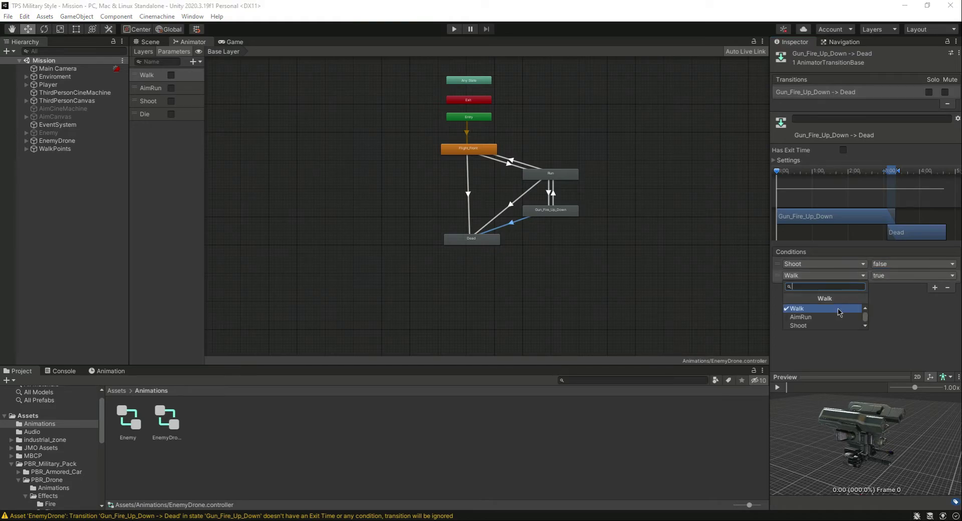